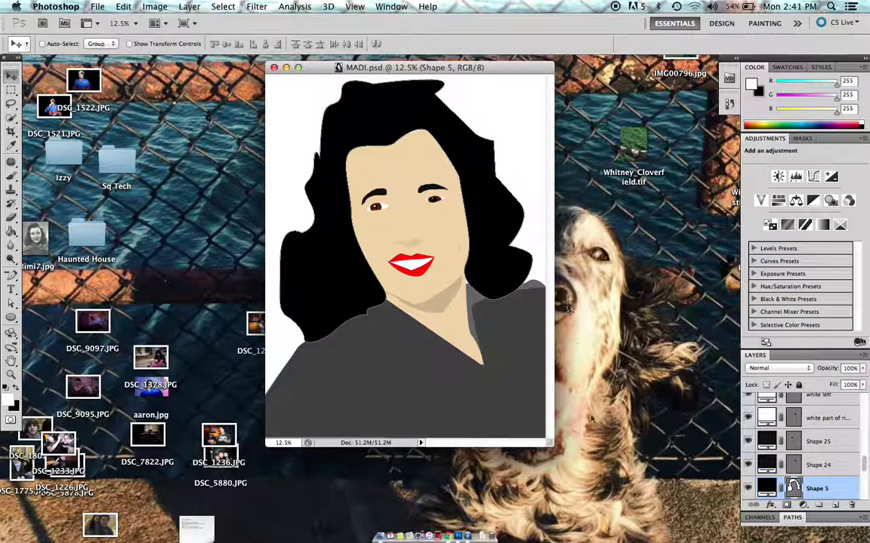
- Enlarge the MADI.psd document window and reposition it so empty canvas area surrounds the whole portrait
drag(551, 443, 583, 456)
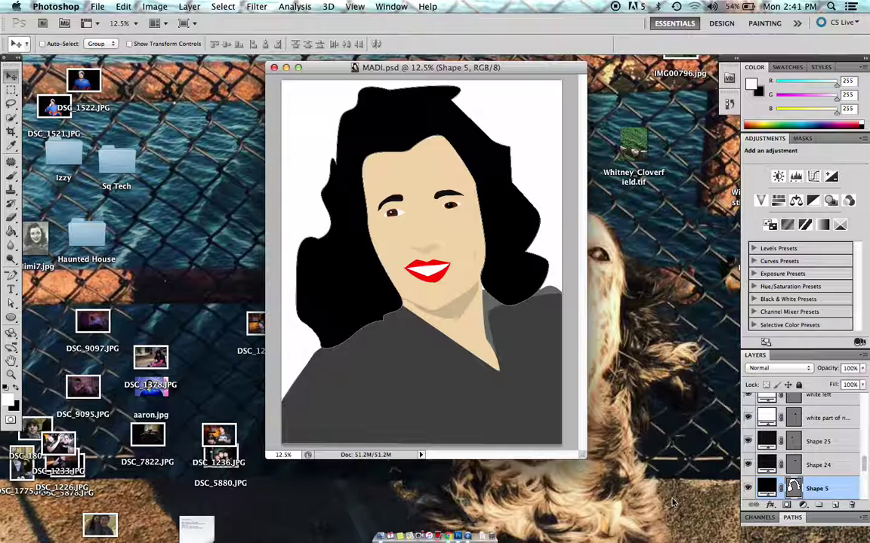
drag(446, 75, 345, 77)
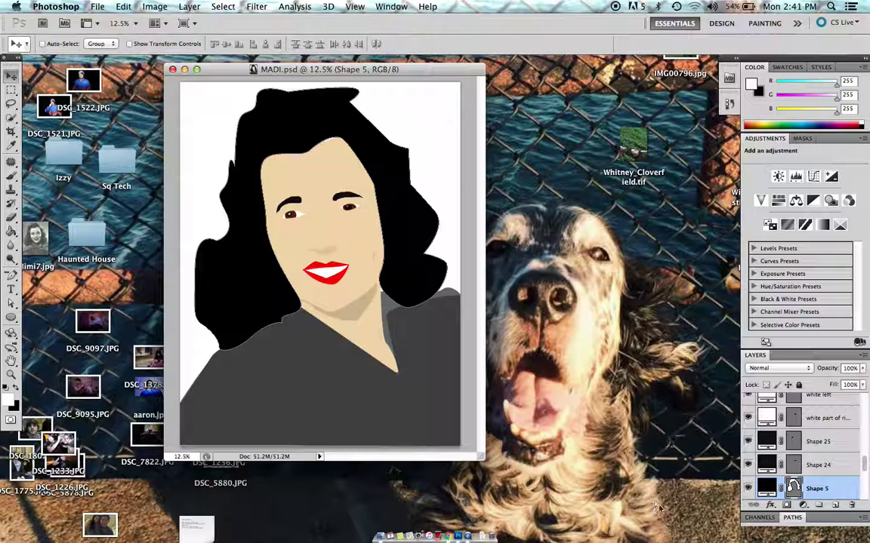
drag(479, 457, 669, 521)
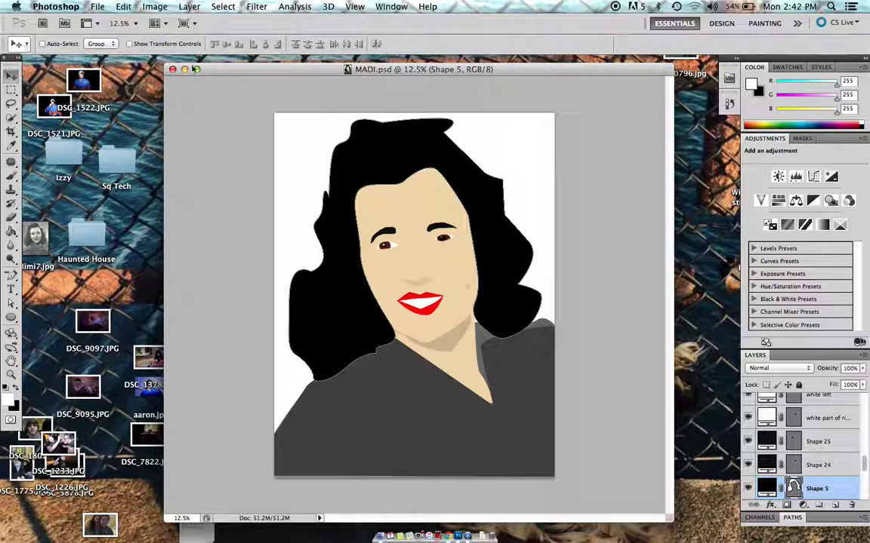
- Create a new blank document measured in inches with a resolution of 300 pixels/inch
click(99, 6)
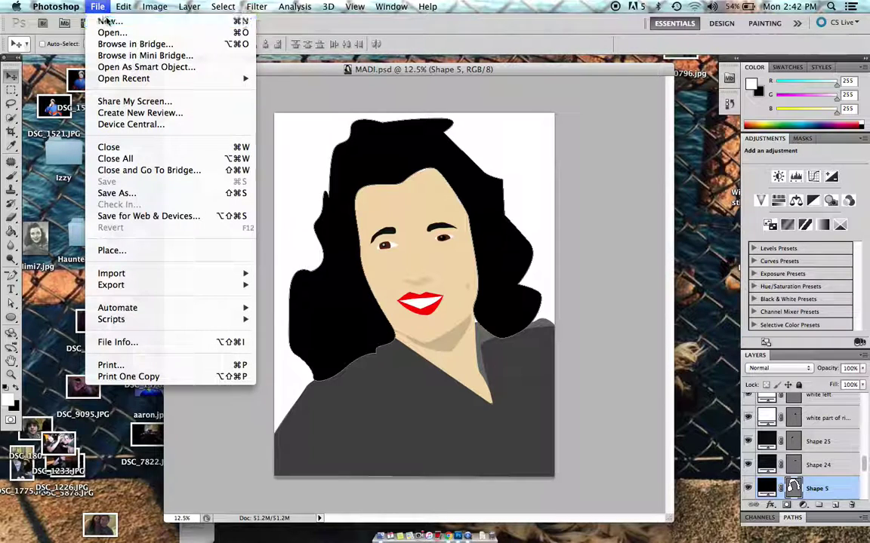
click(99, 21)
click(467, 228)
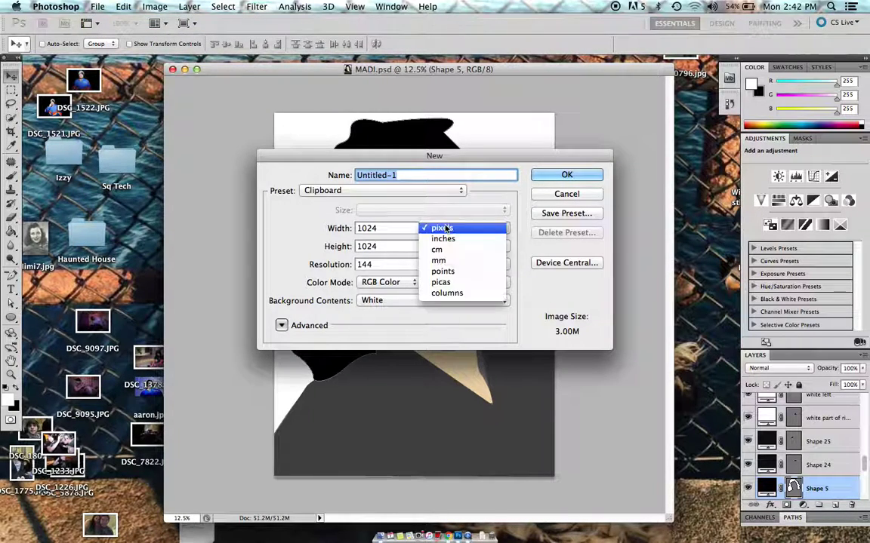
click(449, 238)
double_click(399, 262)
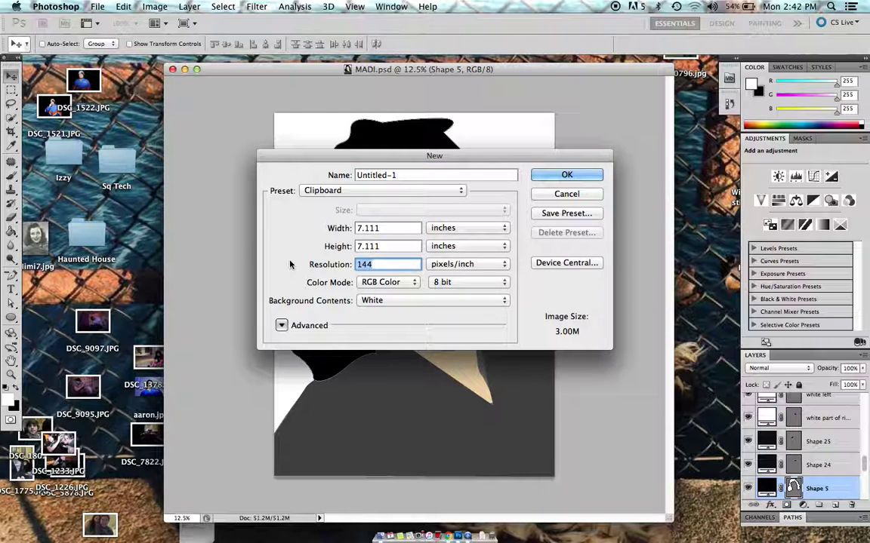
text(300)
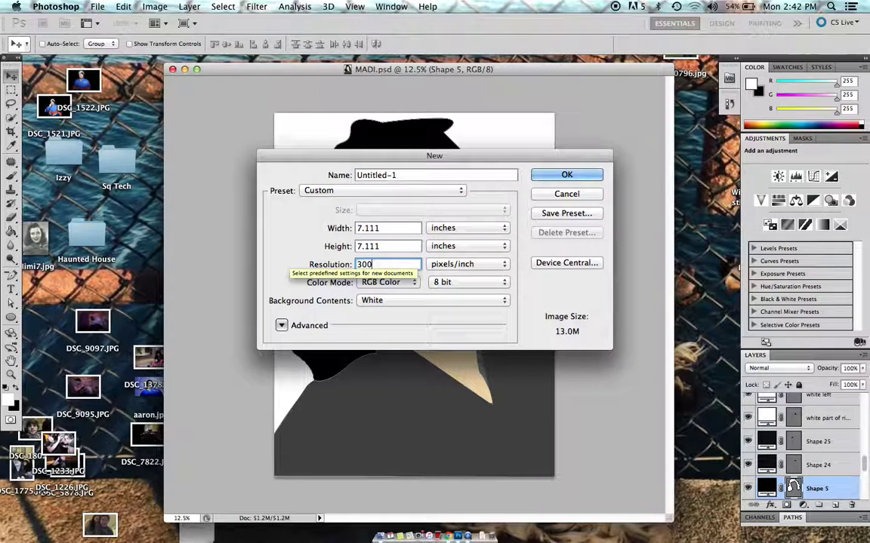
key(Return)
- Examine the Pen tool variants and its Paths and Shape Layers drawing modes, leaving Shape Layers active
drag(11, 276, 36, 281)
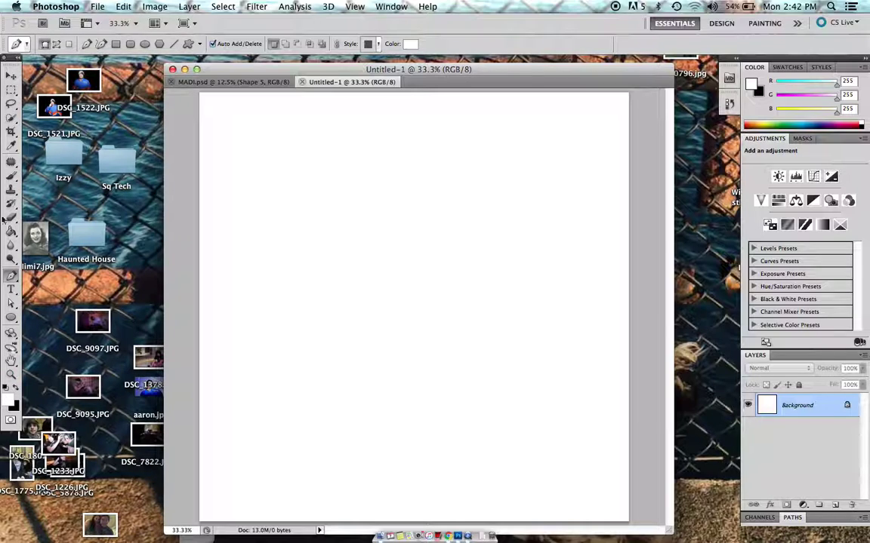
click(12, 279)
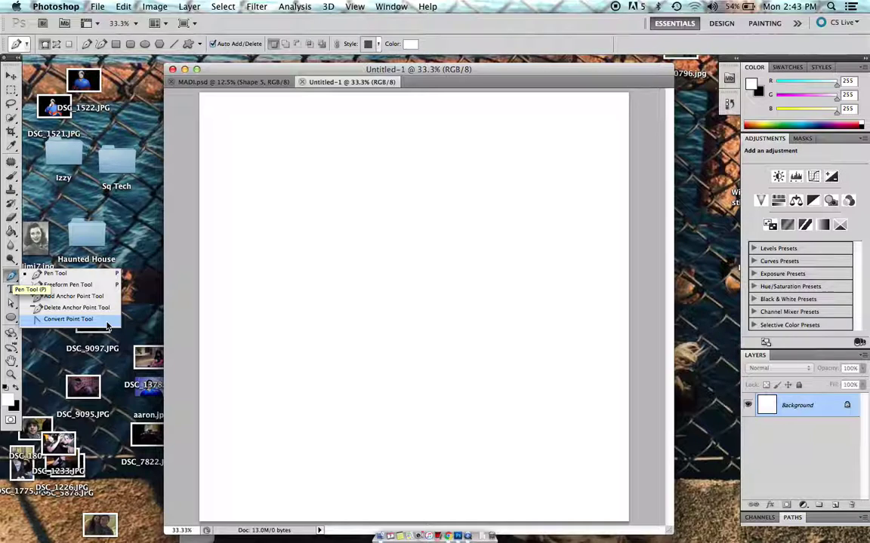
click(15, 276)
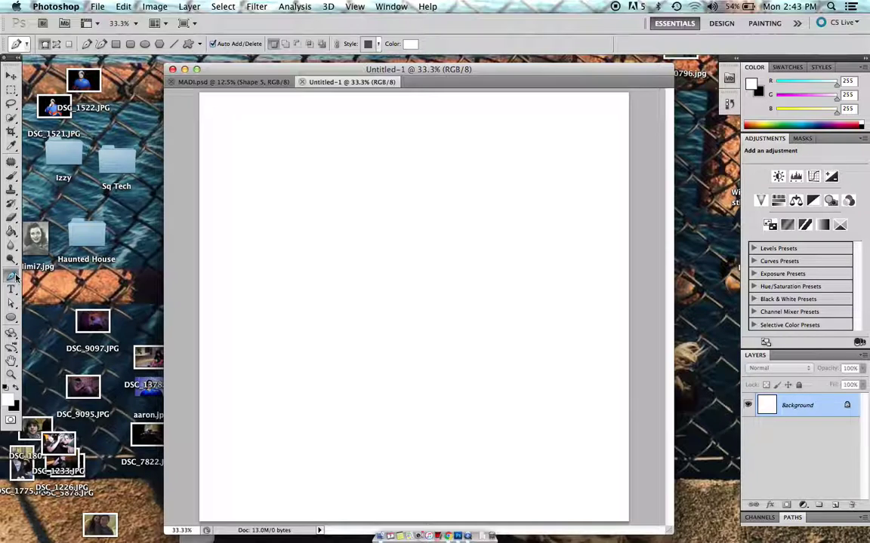
click(57, 44)
click(44, 45)
- Compare the Path Selection and Direct Selection tools, ending with Direct Selection active
click(11, 304)
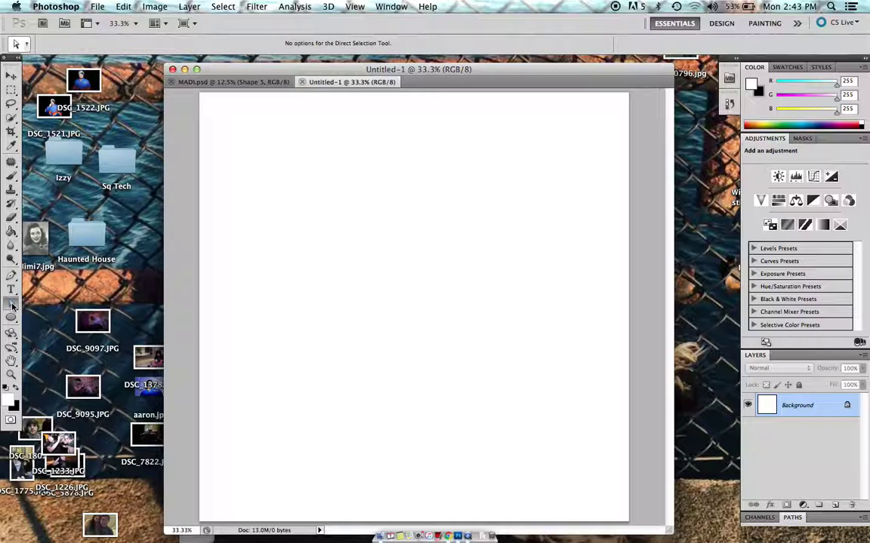
click(12, 303)
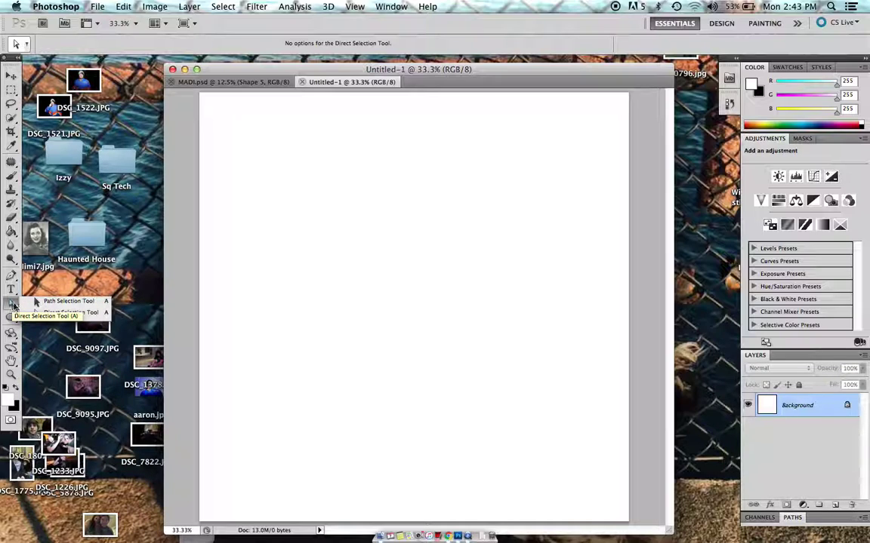
click(97, 302)
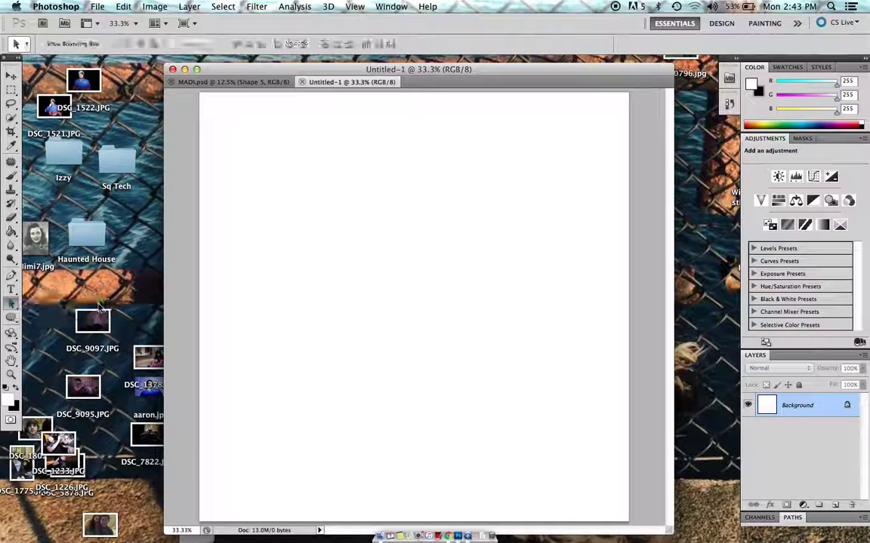
click(11, 303)
click(43, 317)
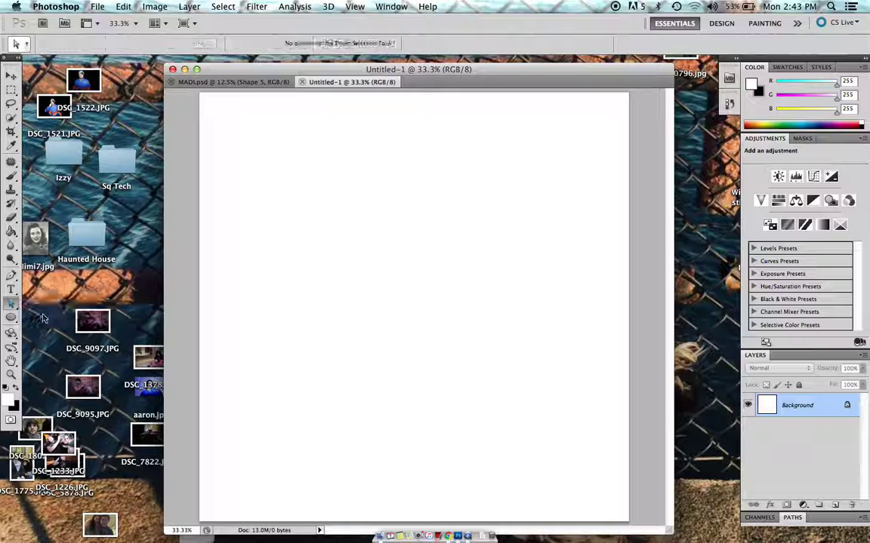
- Switch to the MADI.psd portrait and move the entire black hair shape with the Path Selection tool
click(250, 82)
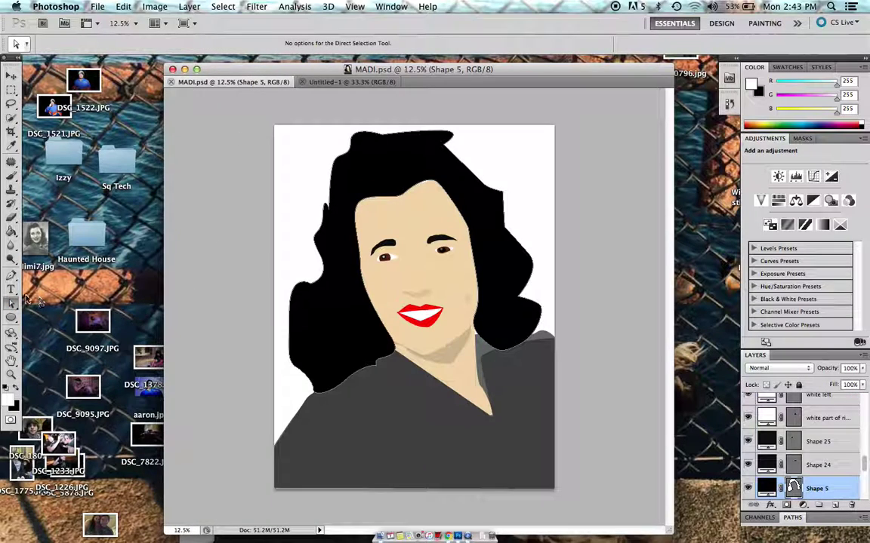
click(12, 303)
click(43, 302)
click(349, 283)
drag(349, 283, 326, 225)
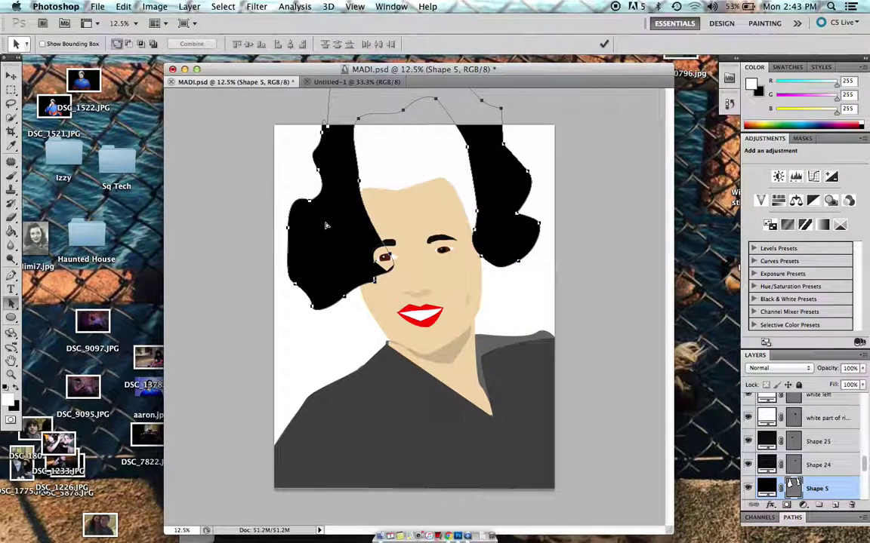
- Undo all the moves of the black hair shape, stepping backward through the history
key(super+z)
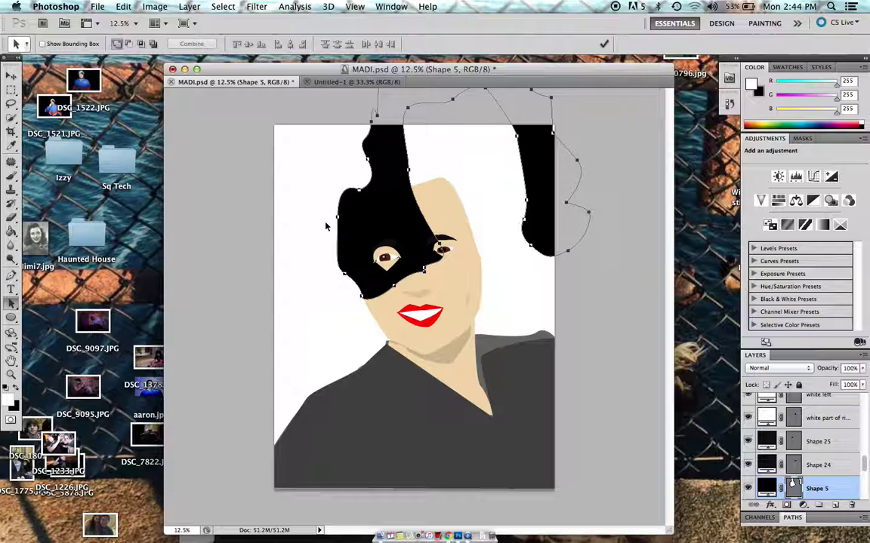
click(123, 6)
click(135, 43)
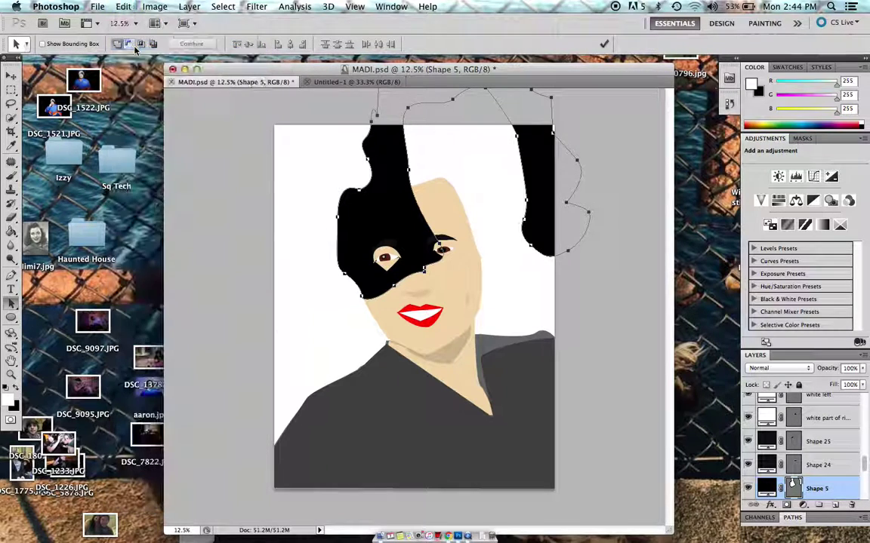
click(123, 6)
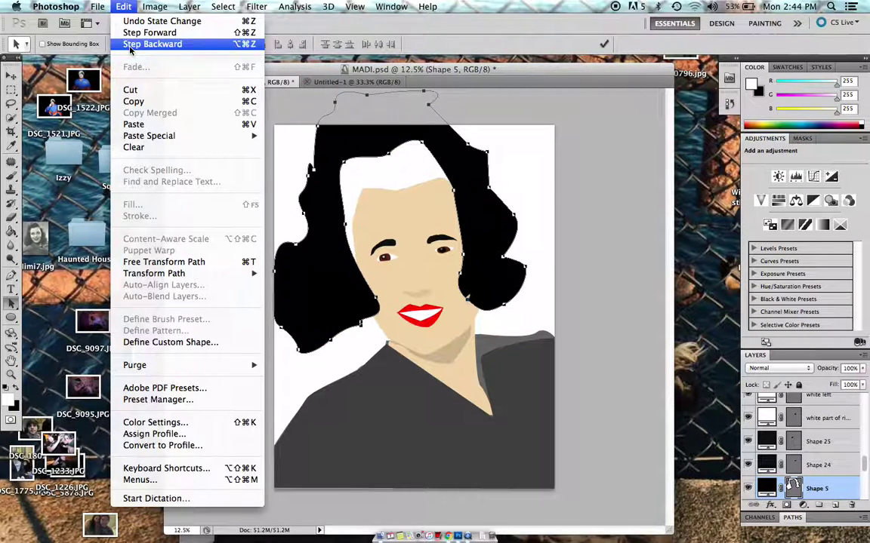
click(130, 46)
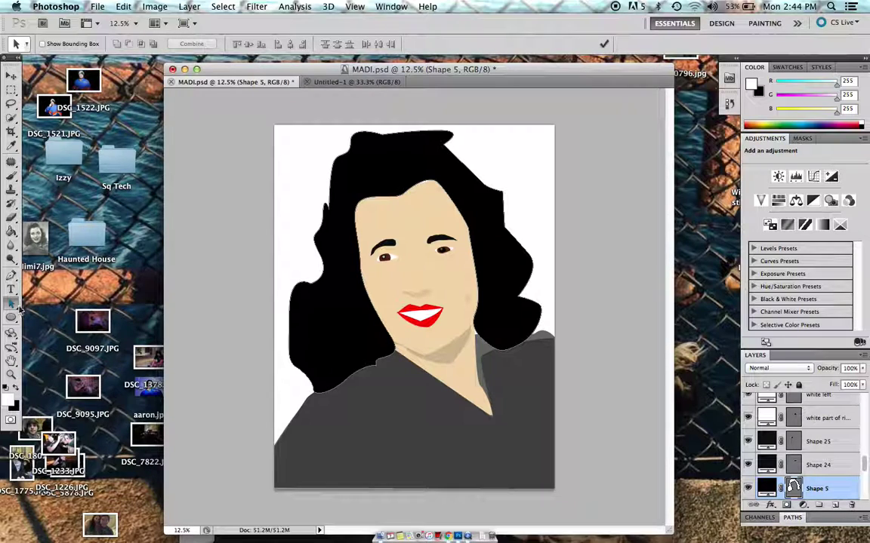
- Reshape the curve on the hair's lower edge beside the neck using the Direct Selection tool, then deselect the path
drag(12, 306, 42, 314)
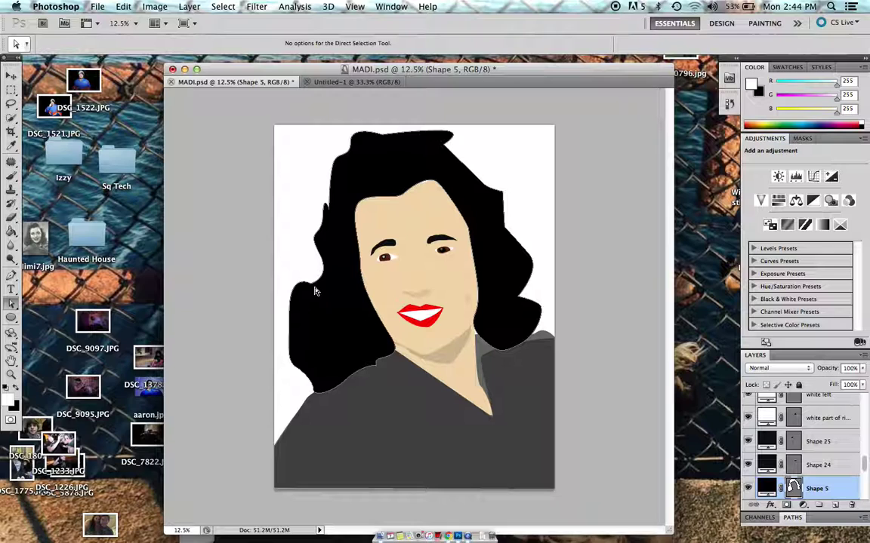
click(376, 368)
key(super+equal)
key(super+equal)
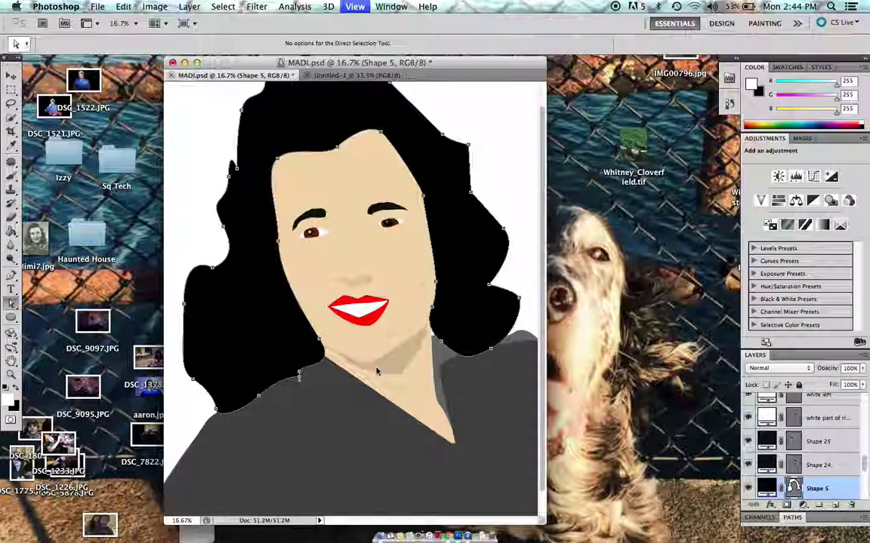
drag(351, 409, 316, 415)
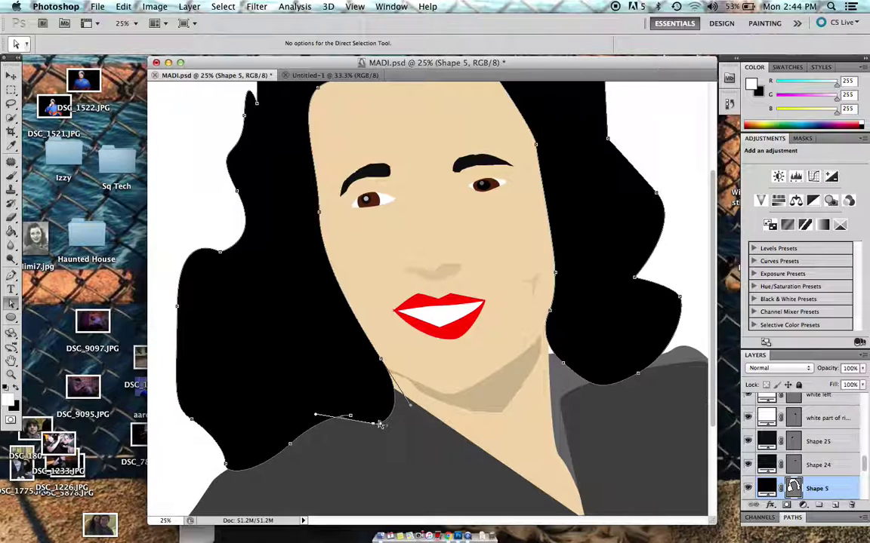
click(424, 443)
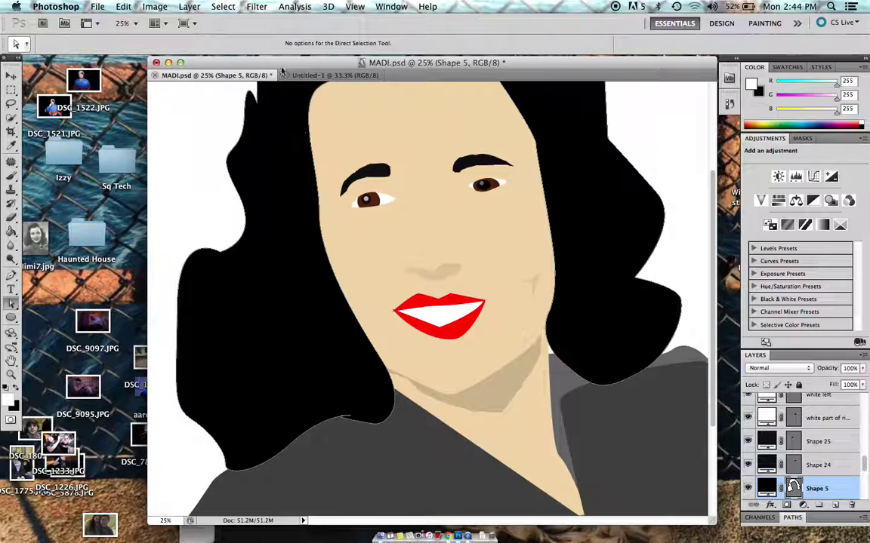
- In the blank Untitled-1 document, draw a large circle with the Ellipse tool and a smaller circle inside it
click(332, 75)
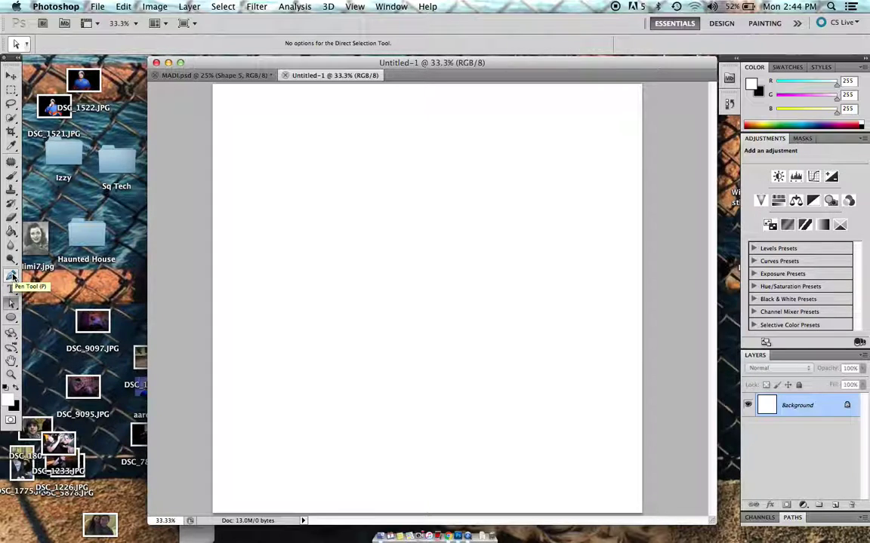
click(11, 317)
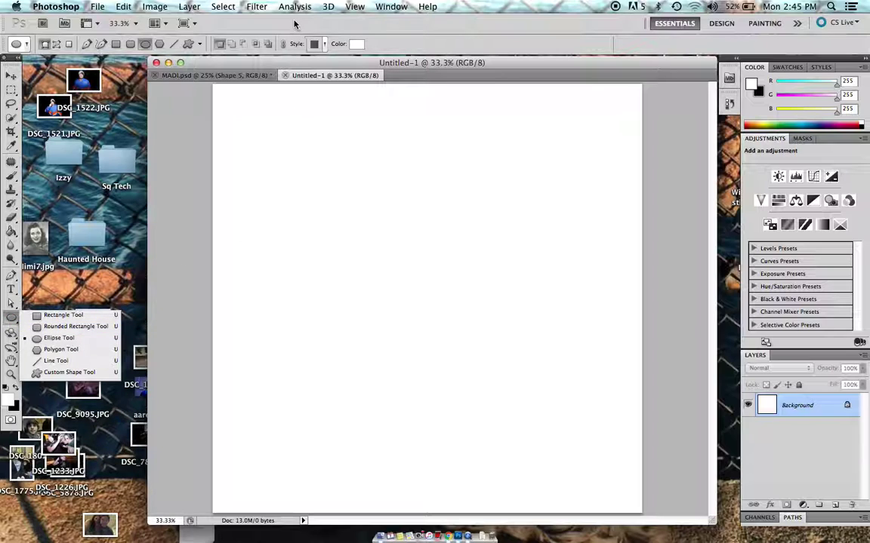
click(266, 22)
click(257, 6)
click(258, 6)
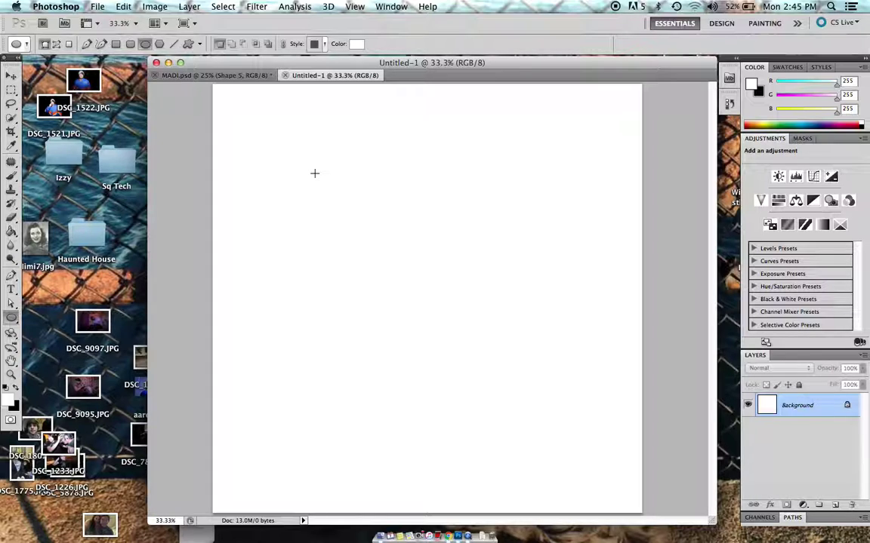
drag(315, 174, 497, 354)
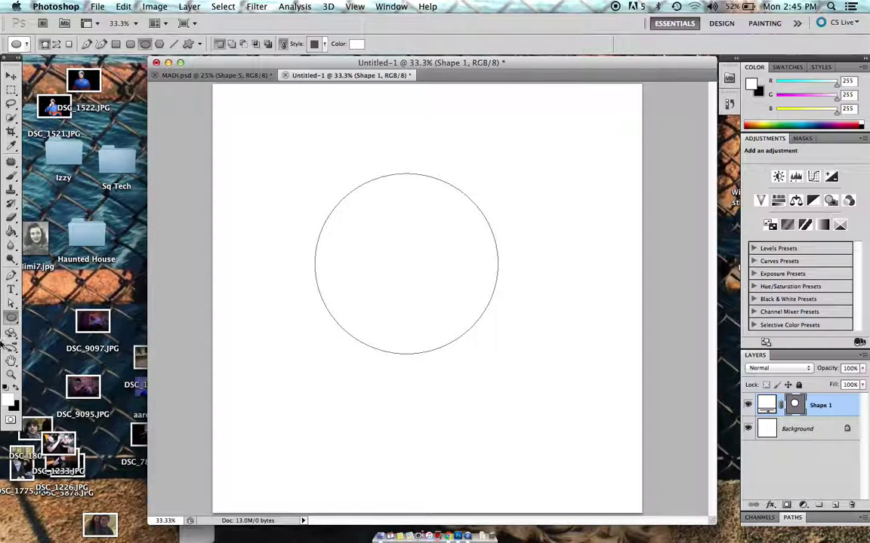
drag(341, 206, 460, 326)
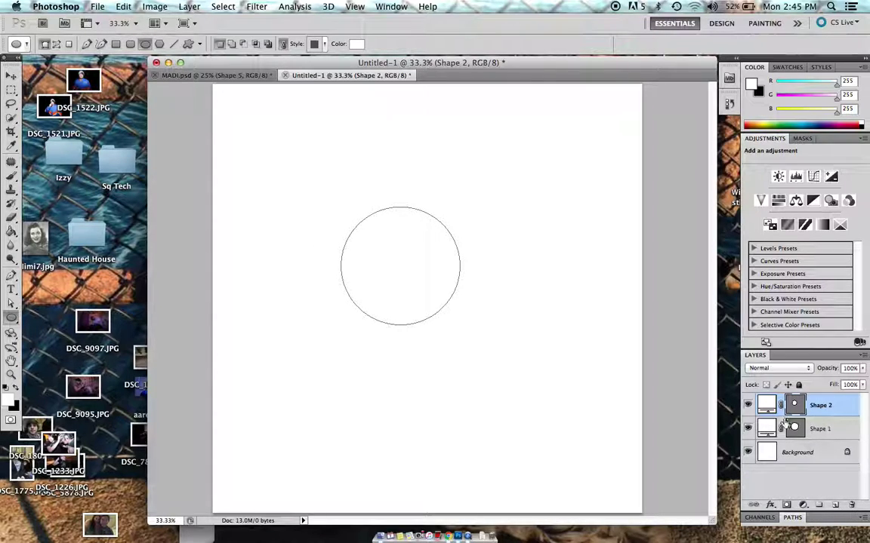
- Change the large outer circle's fill color to green #4d9e16
click(794, 430)
double_click(768, 429)
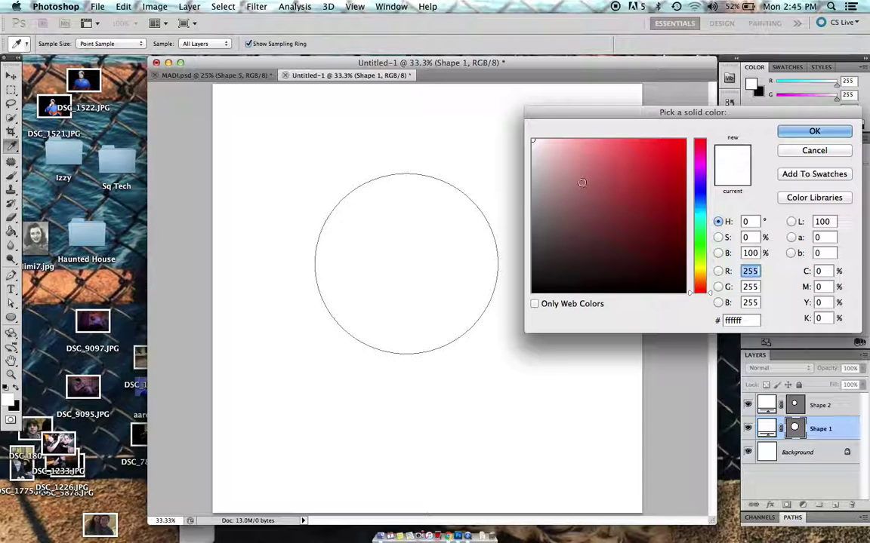
click(698, 252)
click(663, 199)
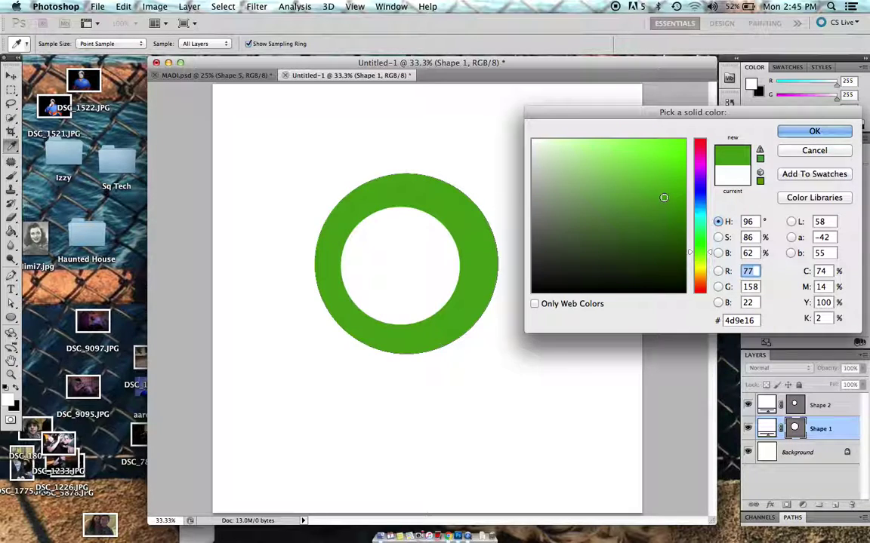
key(Return)
- Change the smaller inner circle's fill color to black #000000
double_click(777, 406)
drag(559, 261, 516, 302)
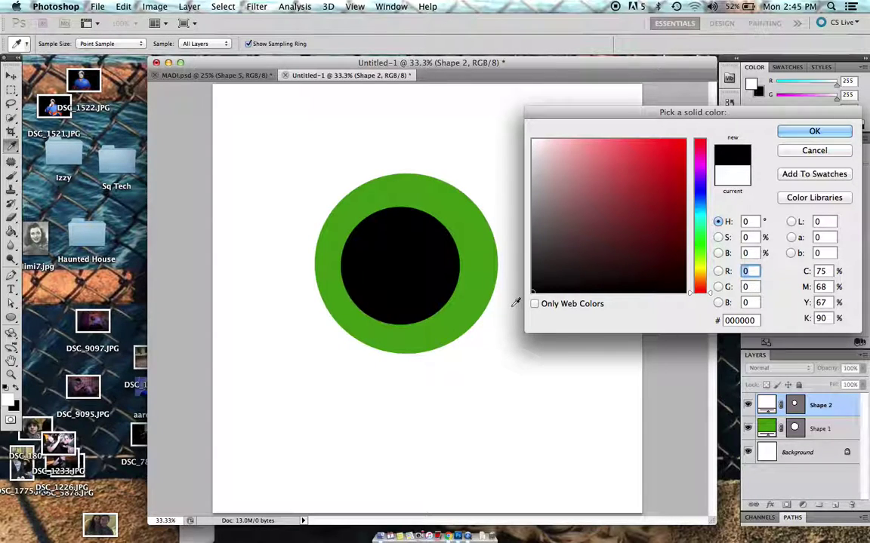
key(Return)
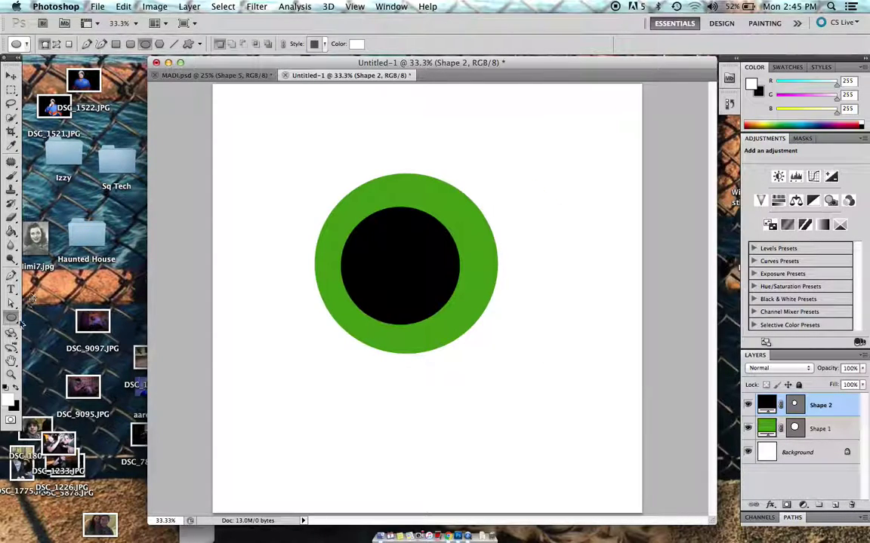
- Draw a small white ellipse highlight on the black circle's upper-left part and return to the MADI.psd portrait
drag(364, 237, 403, 273)
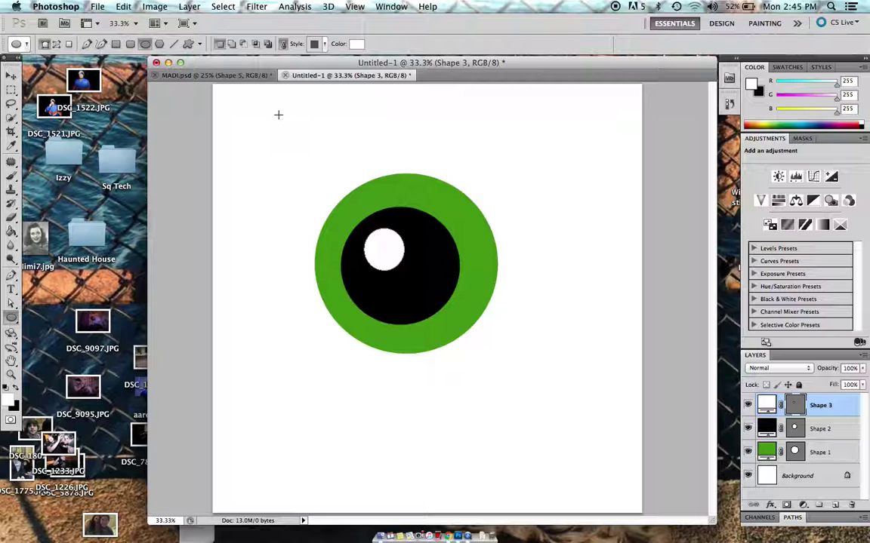
click(209, 76)
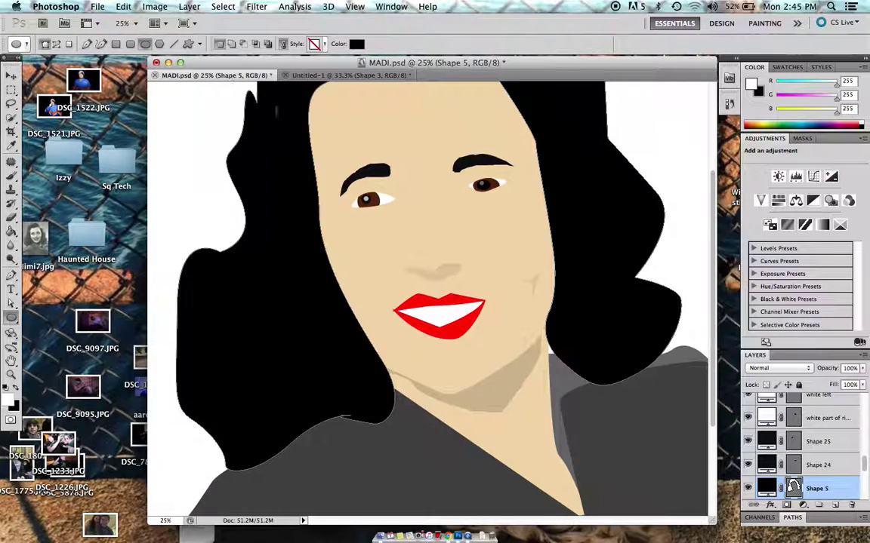
- In Untitled-1, draw a white almond-shaped eye outline around the circles with the Pen tool and move its layer below the green circle
key(super+equal)
scroll(416, 197, up, 4)
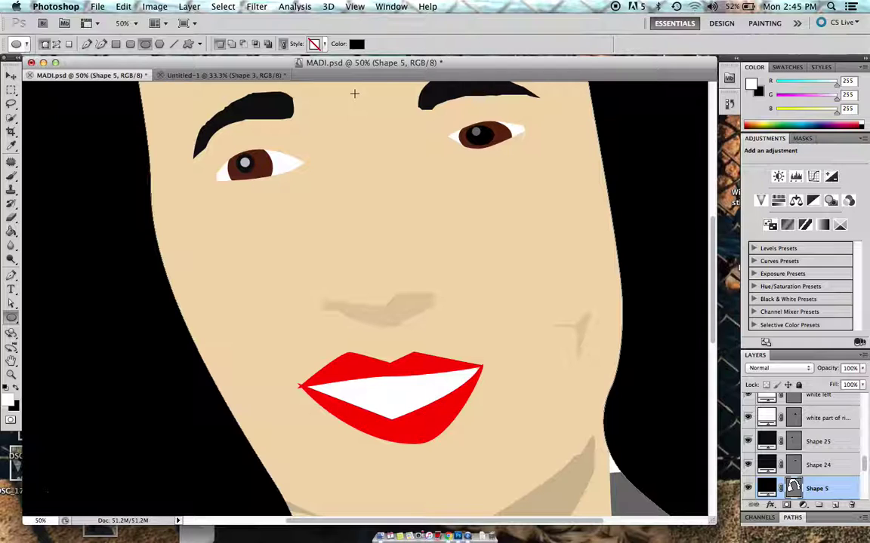
click(225, 76)
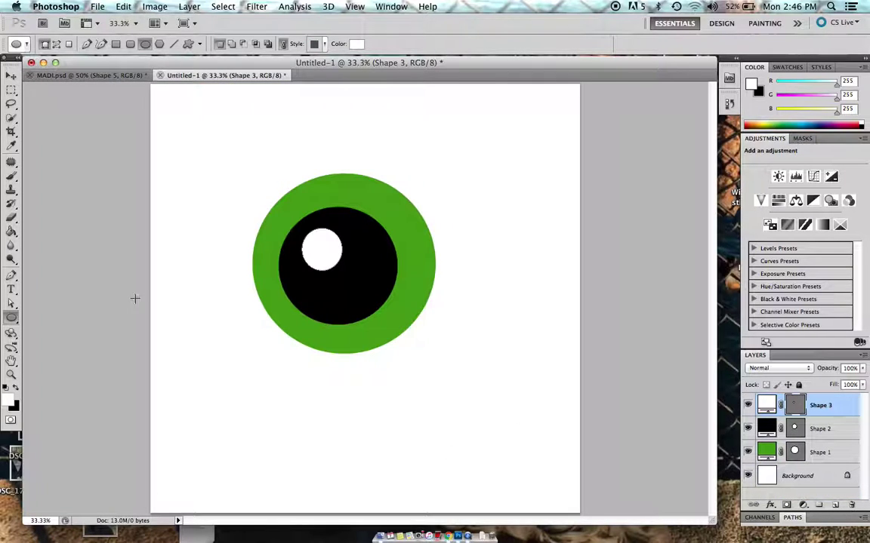
click(12, 274)
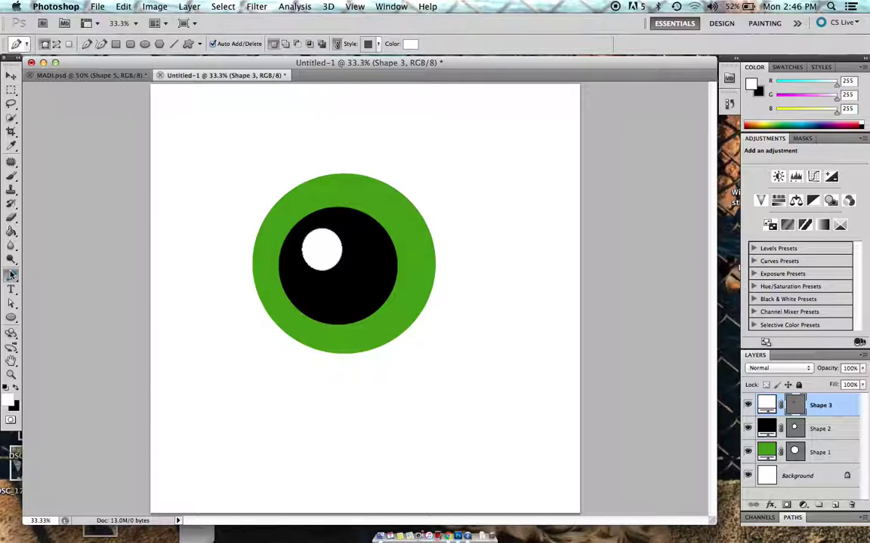
click(196, 255)
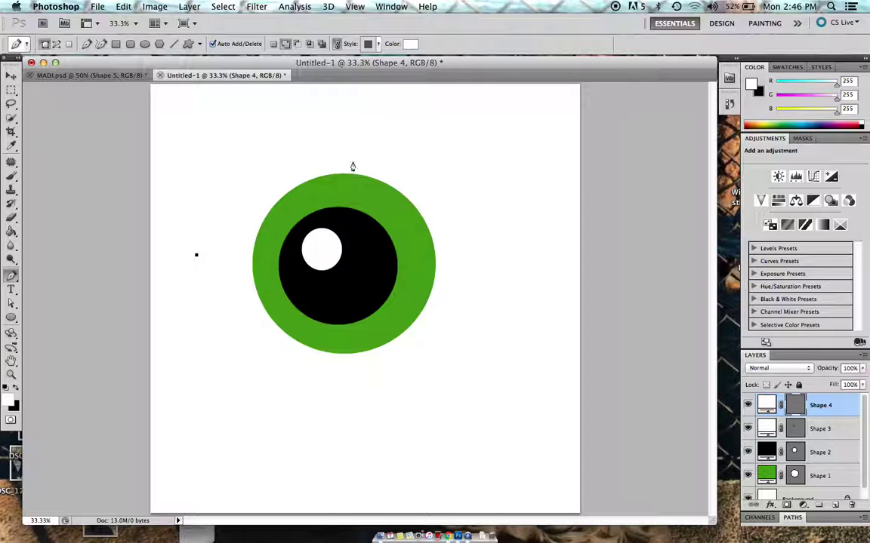
drag(352, 150, 387, 162)
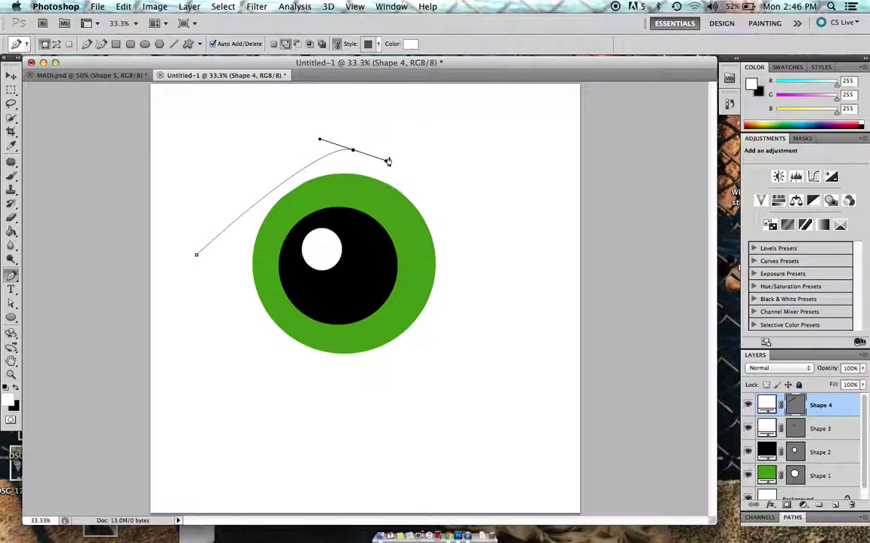
click(498, 257)
drag(345, 380, 301, 355)
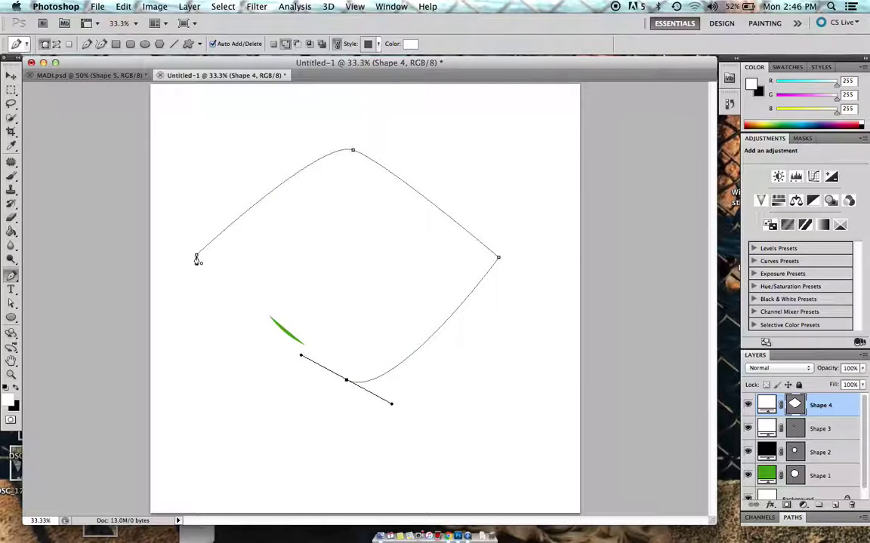
click(197, 255)
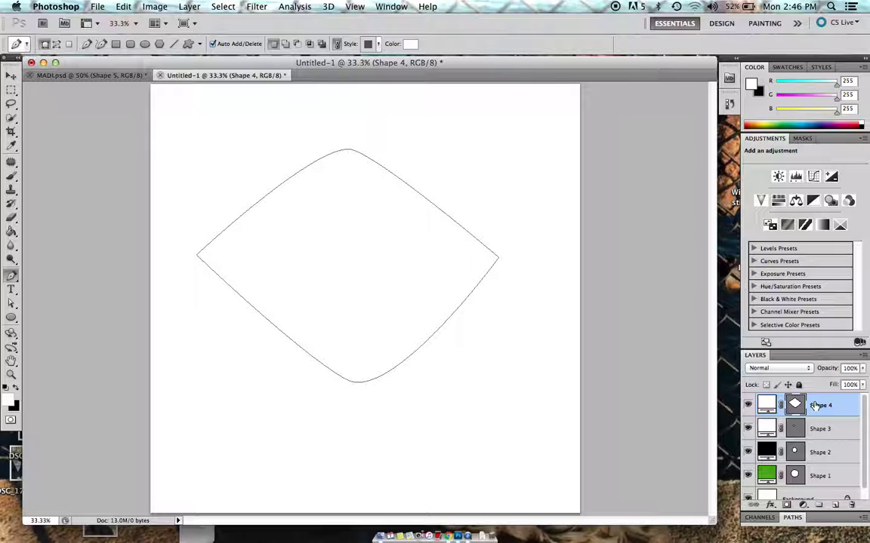
drag(815, 406, 810, 453)
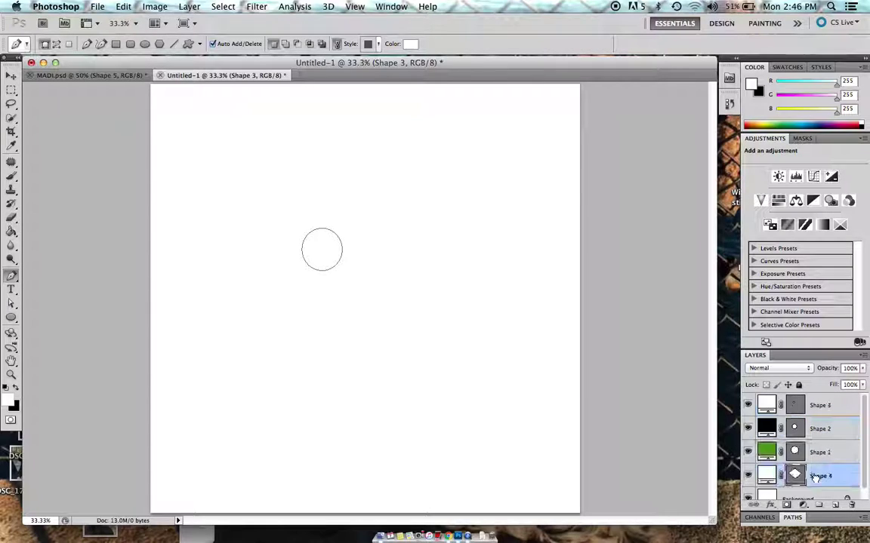
click(815, 479)
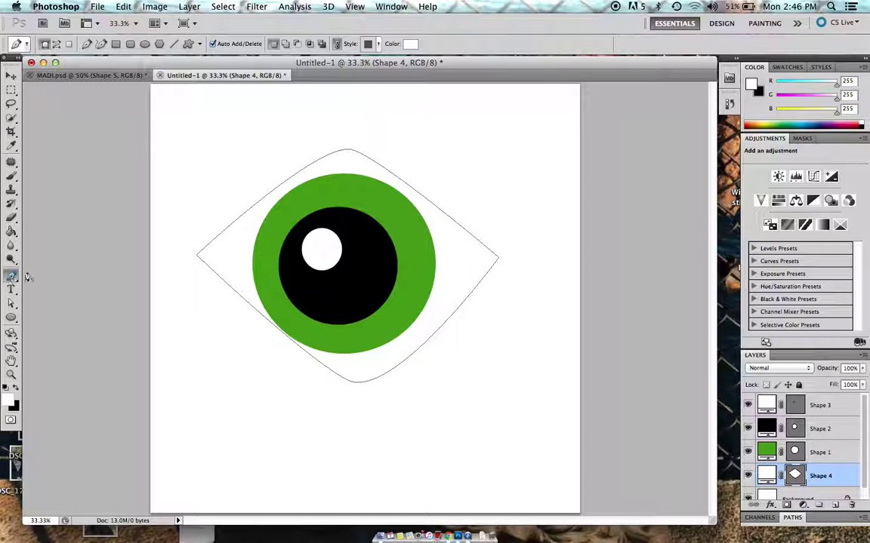
- Draw a closed, curved white upper-eyelid shape with the Pen tool, arching from corner to corner over the top of the green circle
click(501, 260)
drag(341, 194, 295, 199)
click(208, 284)
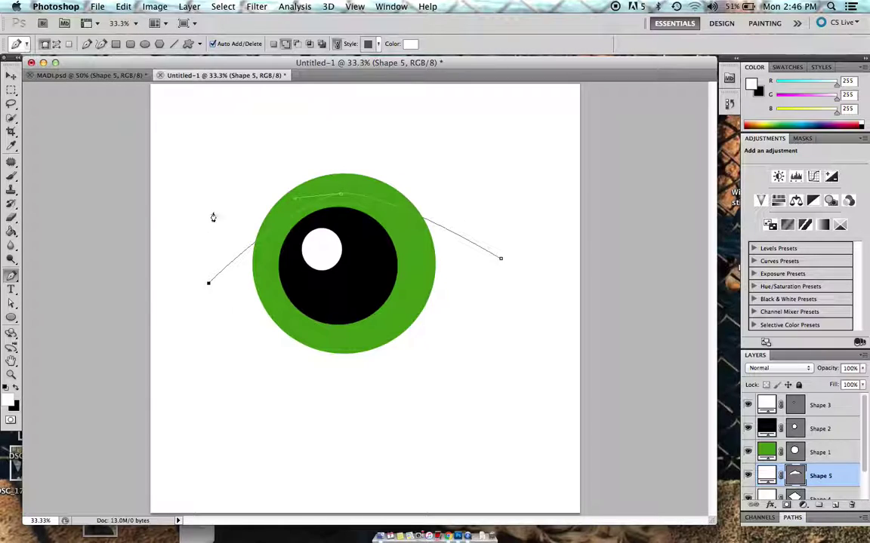
drag(230, 182, 247, 176)
drag(338, 146, 372, 151)
drag(466, 206, 476, 229)
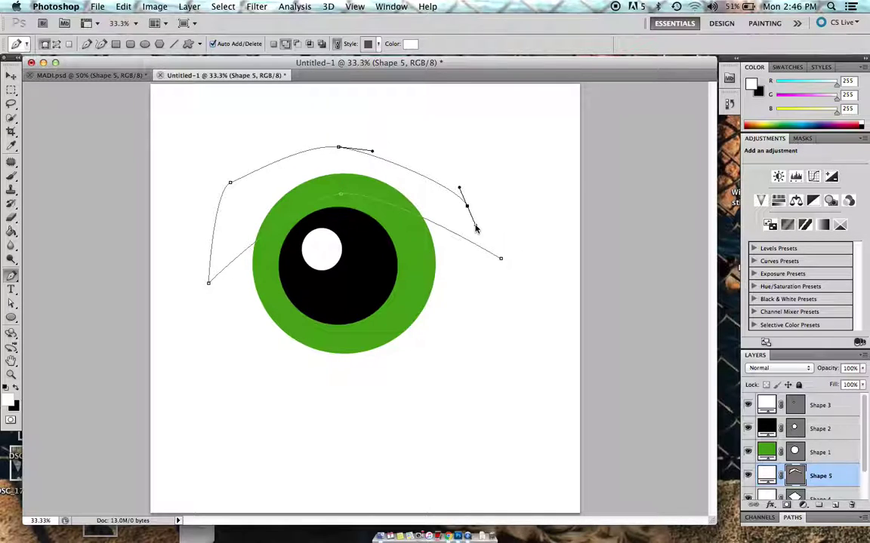
click(501, 262)
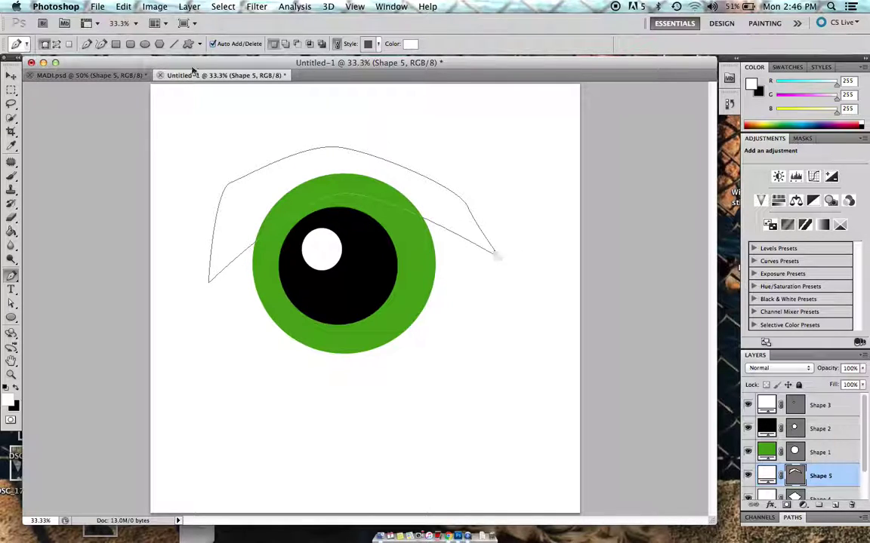
- Return to the MADI.psd portrait and choose the Freeform Pen tool
click(91, 75)
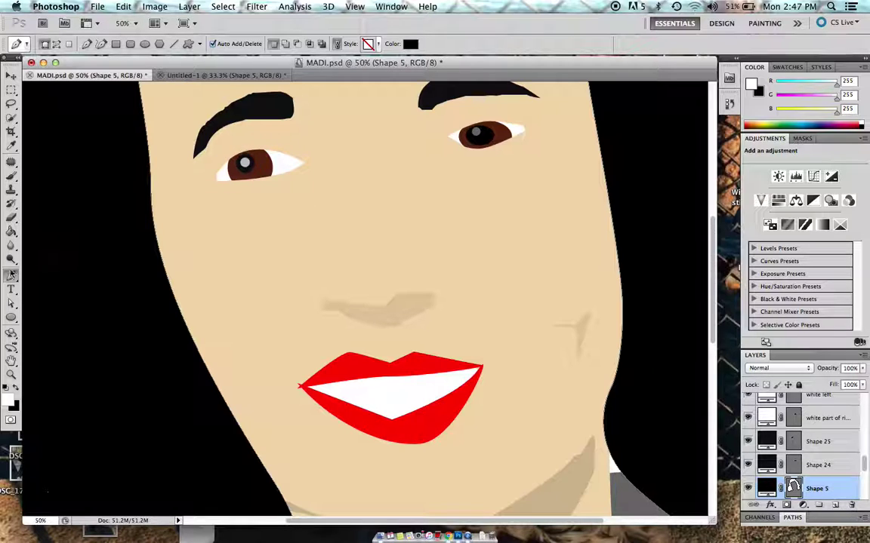
drag(11, 278, 38, 261)
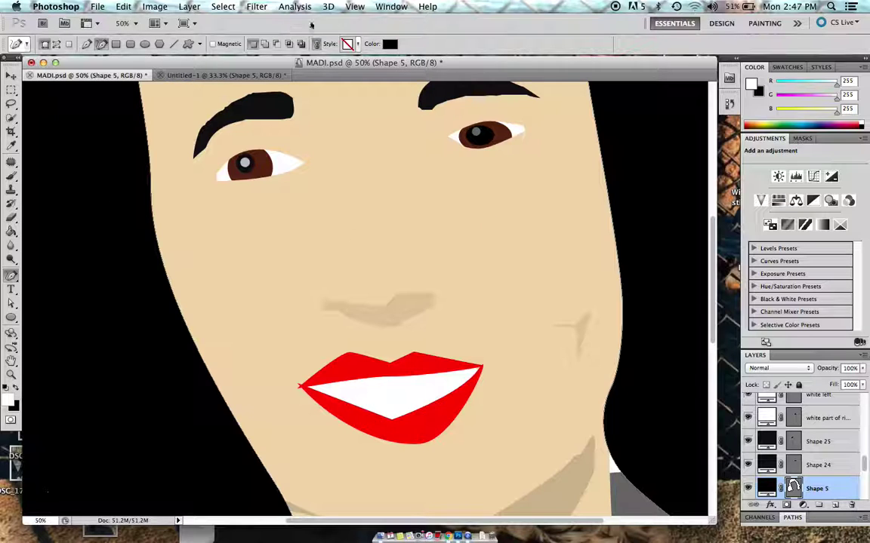
click(390, 46)
click(394, 313)
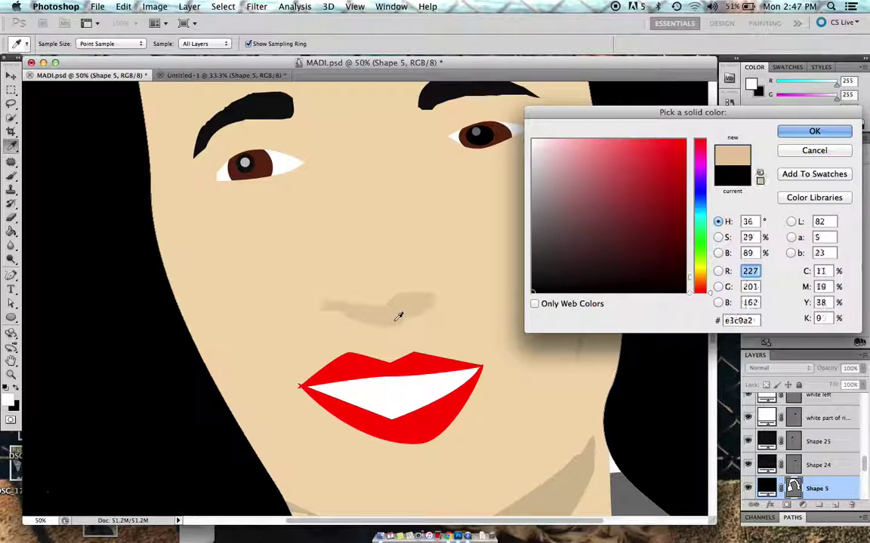
key(Return)
key(super+z)
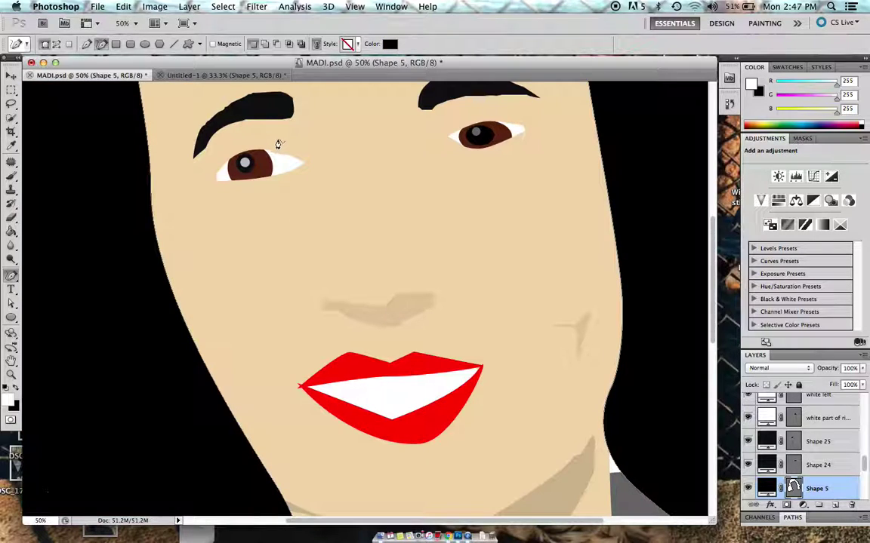
- Draw a thin freeform eyelid crease above the portrait's left eye, filled with the nose-shadow color #e3c9a2, and move its layer to the top
mouse_move(269, 142)
mouse_down()
mouse_move(236, 138)
mouse_move(215, 149)
mouse_move(209, 173)
mouse_move(242, 142)
mouse_up()
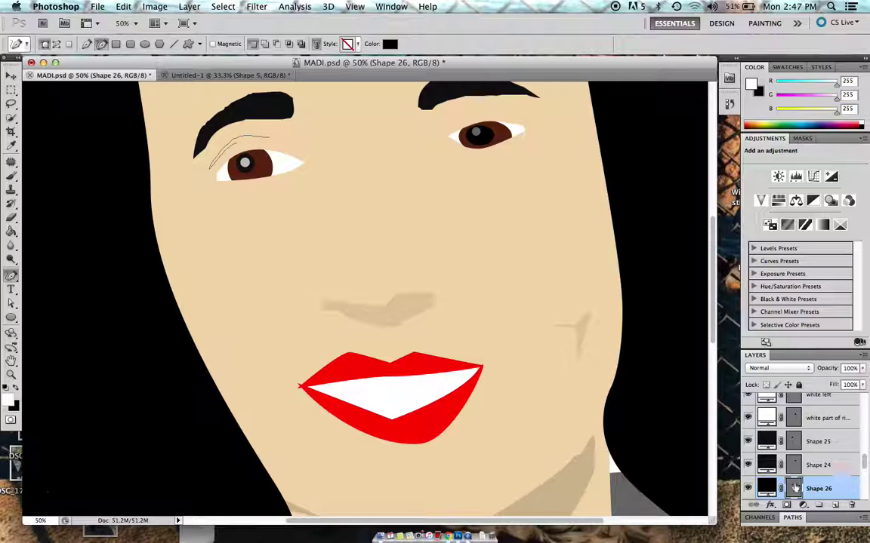
double_click(766, 489)
click(417, 323)
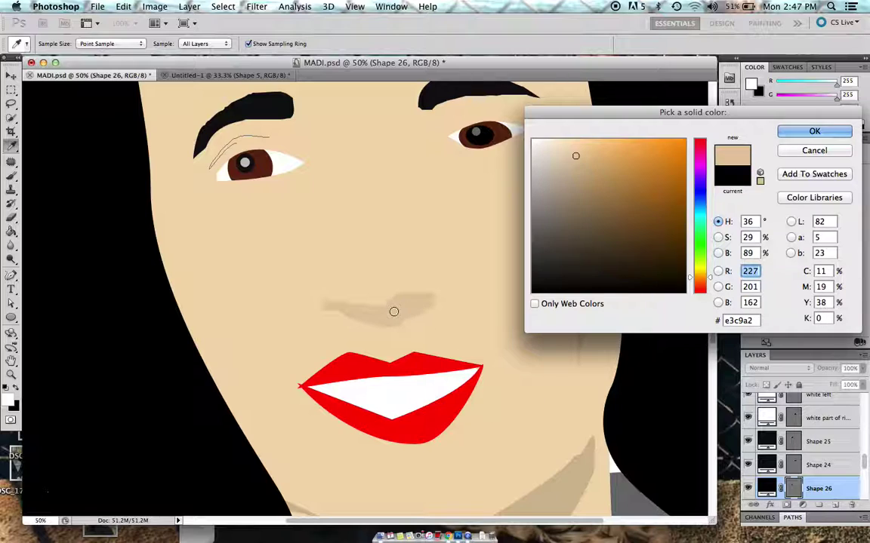
click(810, 134)
drag(844, 494, 832, 401)
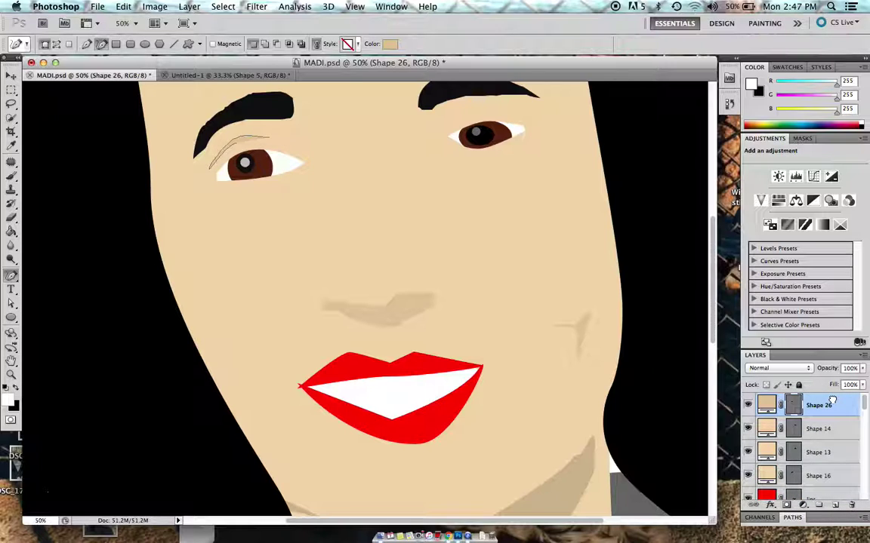
key(v)
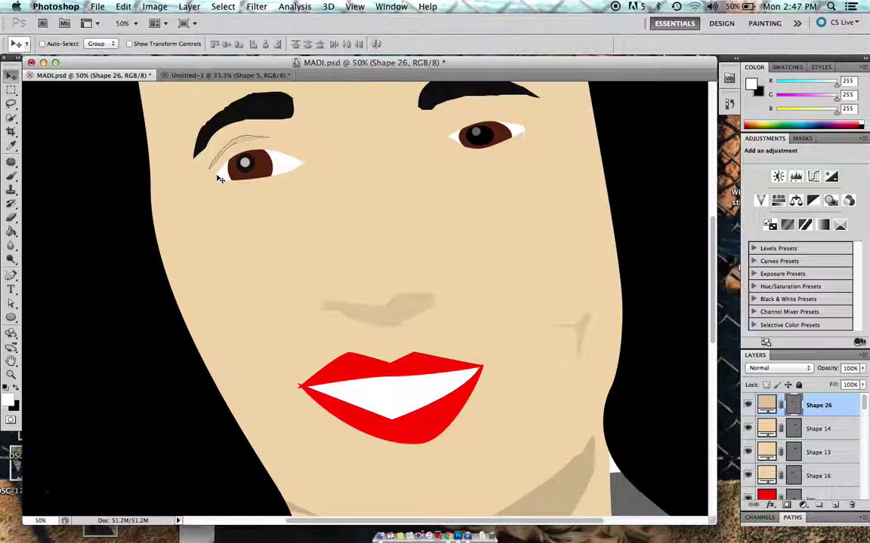
- In Untitled-1, move the white upper-eyelid shape's layer above all the circle layers so it covers the top of the iris
click(226, 74)
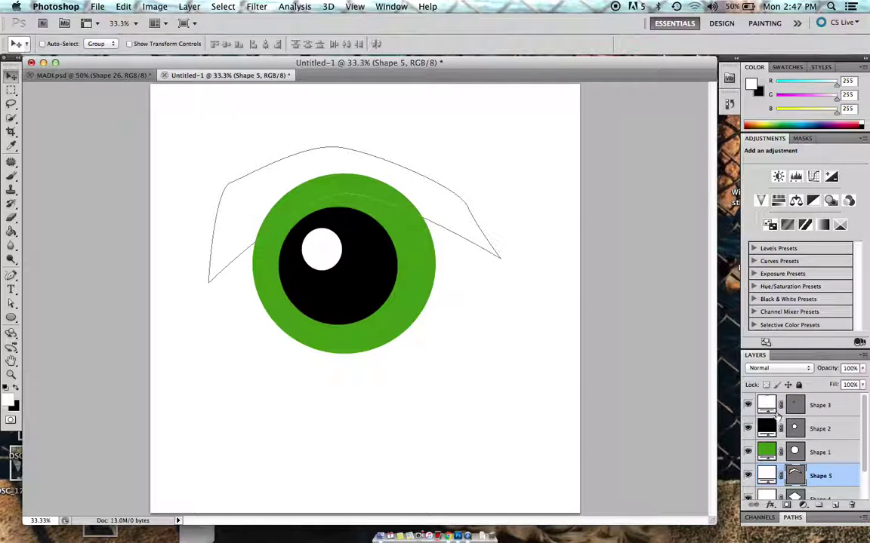
double_click(767, 475)
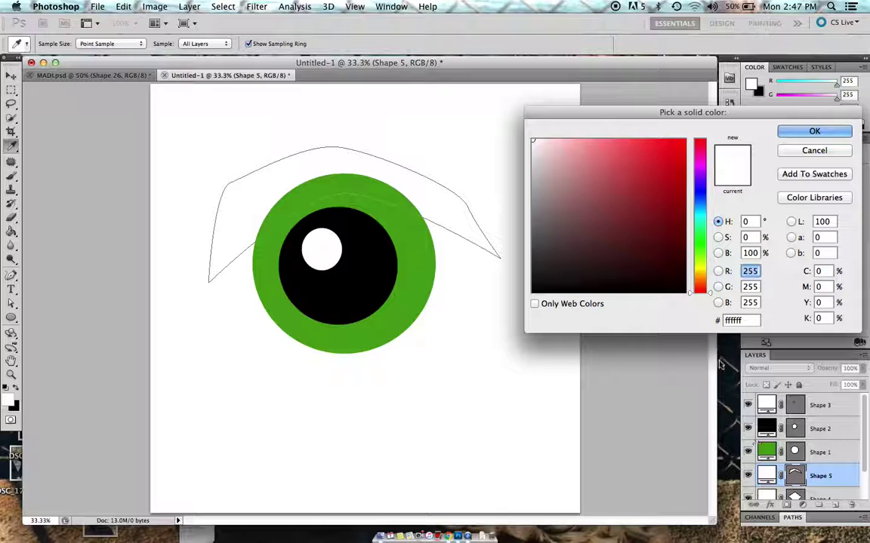
click(700, 262)
click(801, 130)
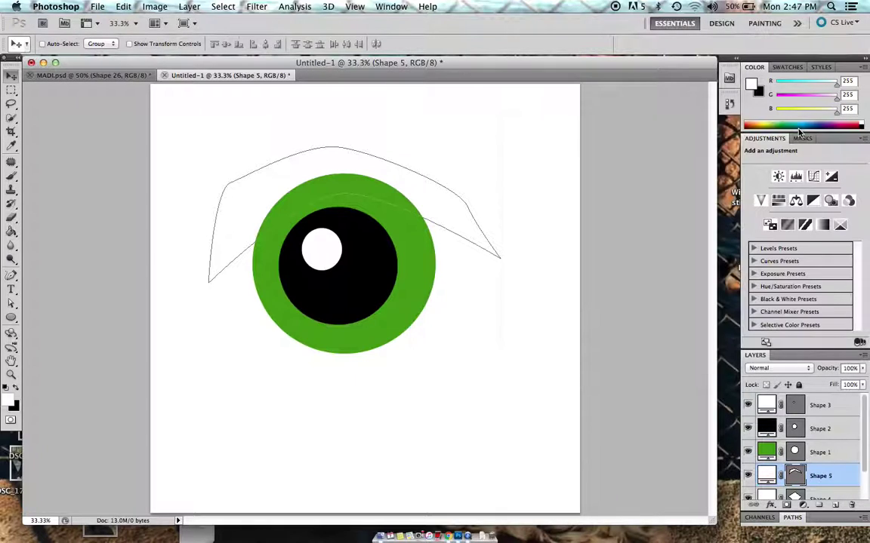
drag(845, 474, 839, 398)
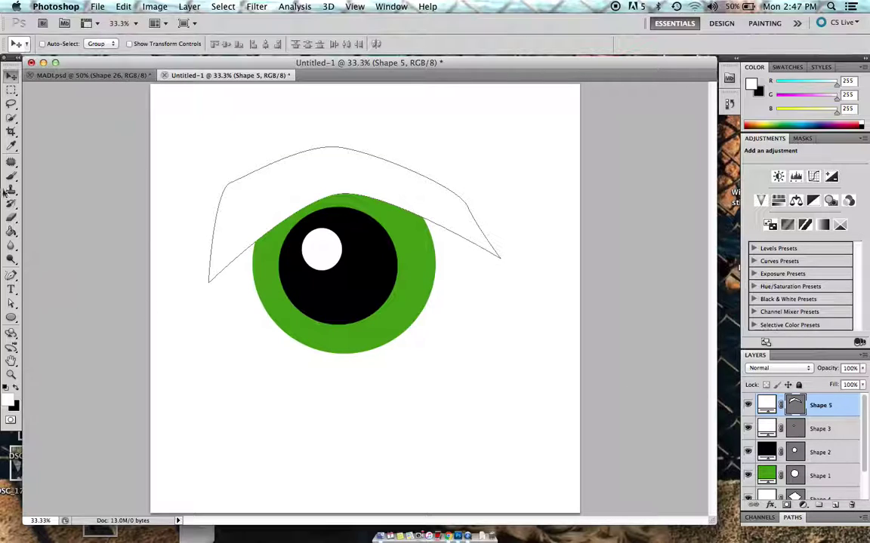
- Draw a closed, curved white lower-eyelid shape with the Pen tool, covering the bottom of the green circle from corner to corner
click(11, 275)
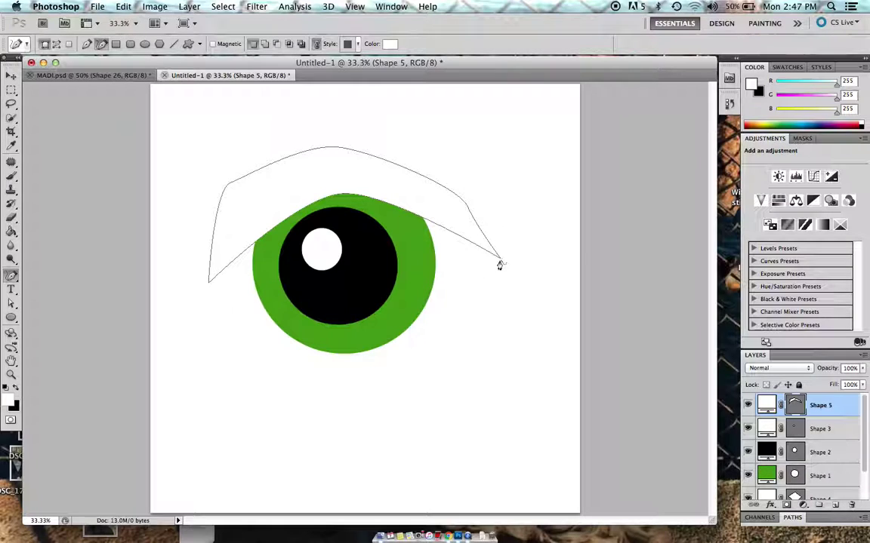
click(19, 275)
click(47, 275)
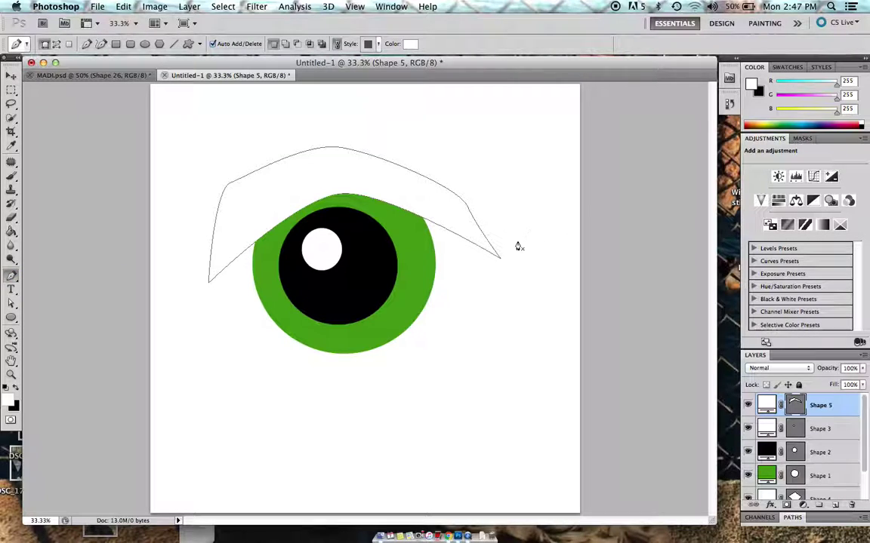
click(497, 260)
drag(369, 335, 412, 334)
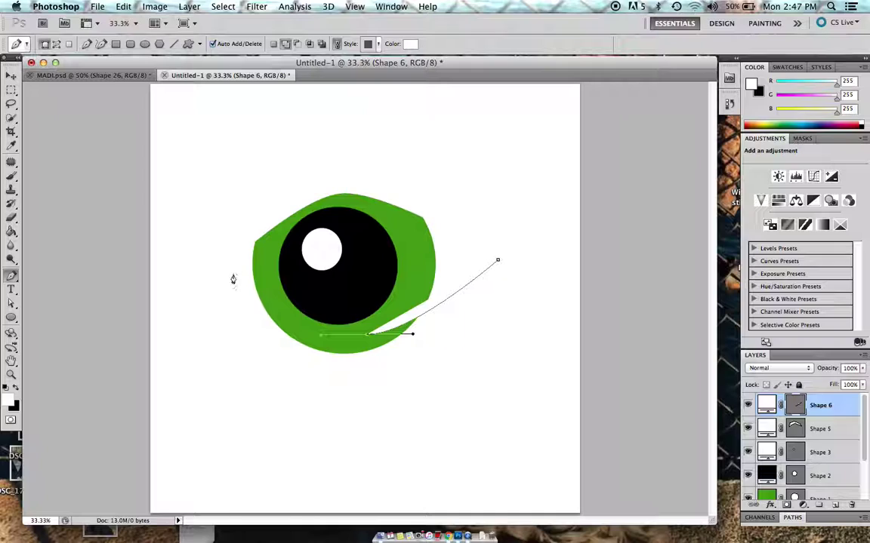
drag(218, 265, 212, 266)
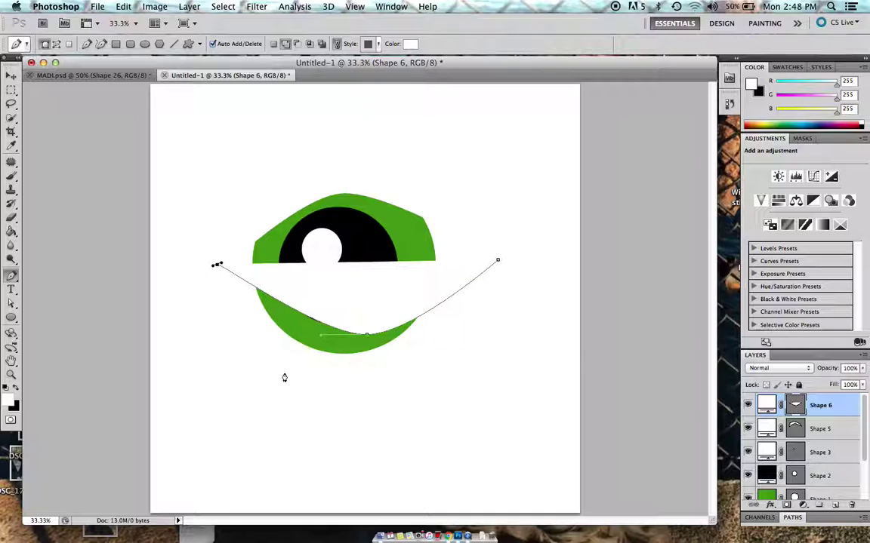
drag(298, 382, 356, 393)
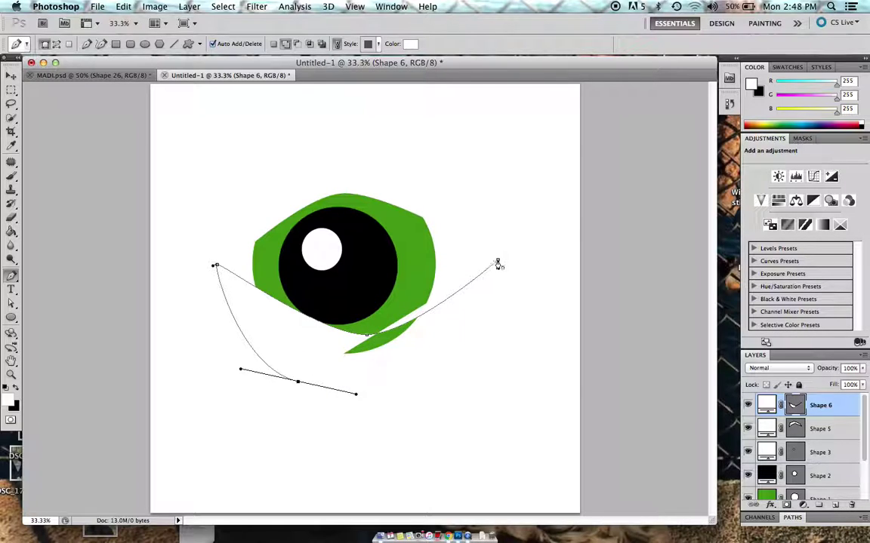
drag(498, 259, 492, 220)
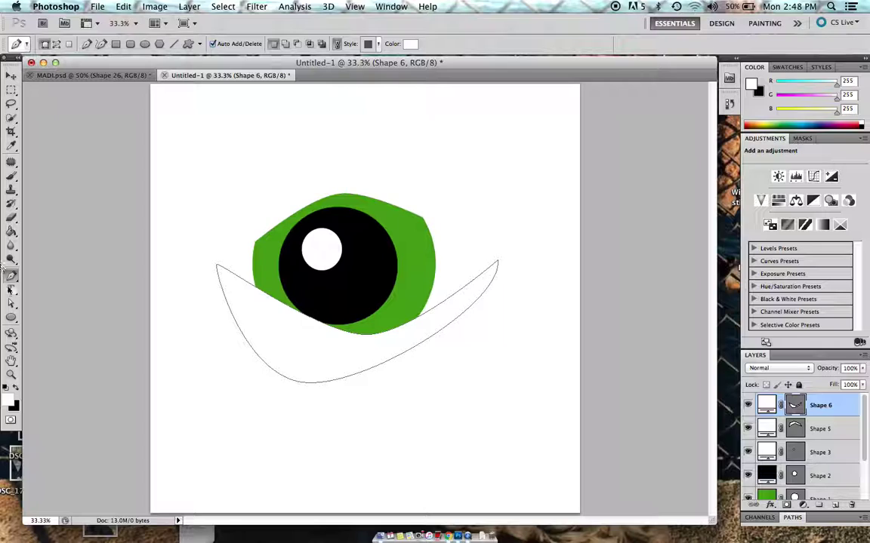
- Shift the anchor point on the lower eyelid's upper edge slightly left with the Direct Selection tool, centering the curve beneath the pupil
mouse_move(11, 276)
mouse_down()
mouse_move(36, 300)
mouse_move(36, 273)
mouse_move(11, 273)
mouse_up()
click(12, 302)
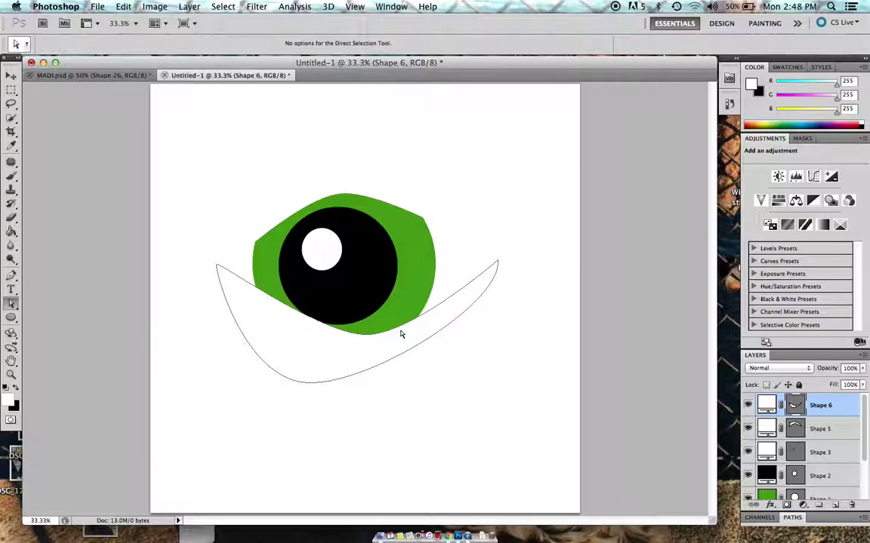
click(399, 337)
drag(414, 339, 356, 333)
click(680, 369)
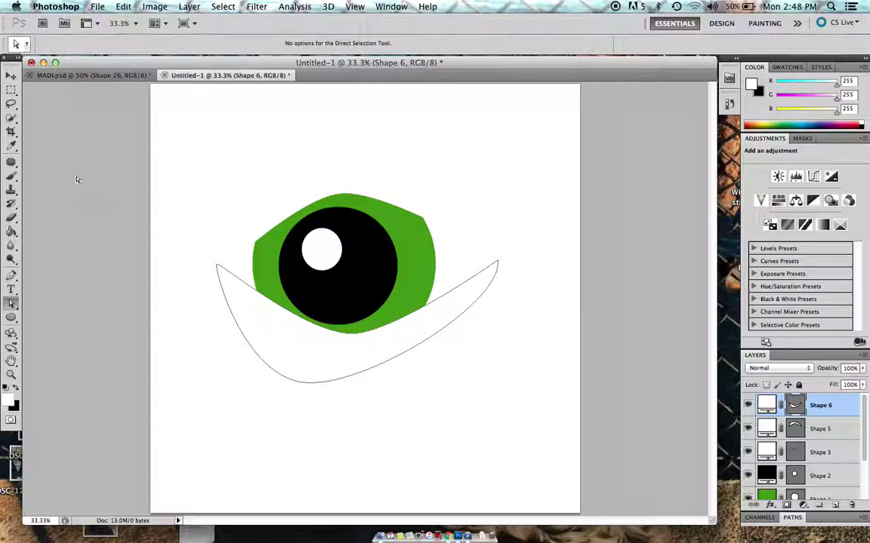
- Convert the locked Background layer of Untitled-1 into a regular, editable layer with the default name
click(12, 76)
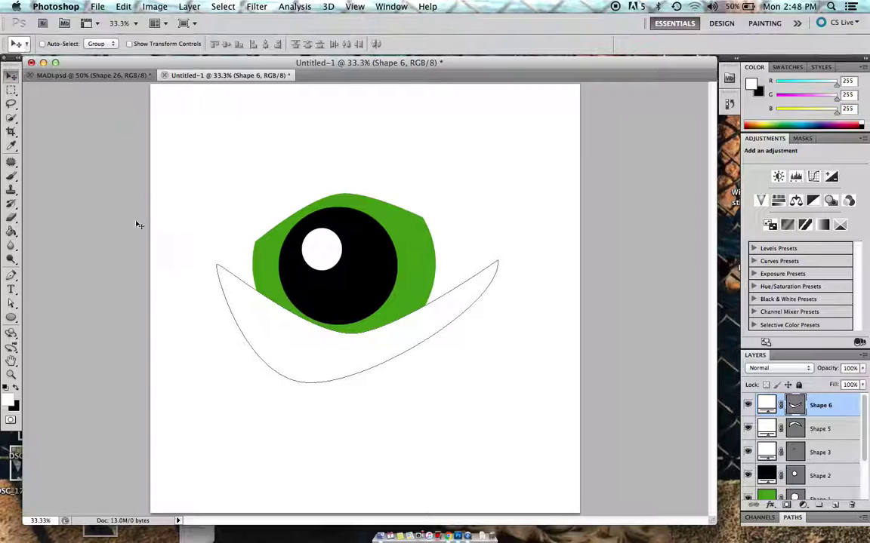
click(834, 475)
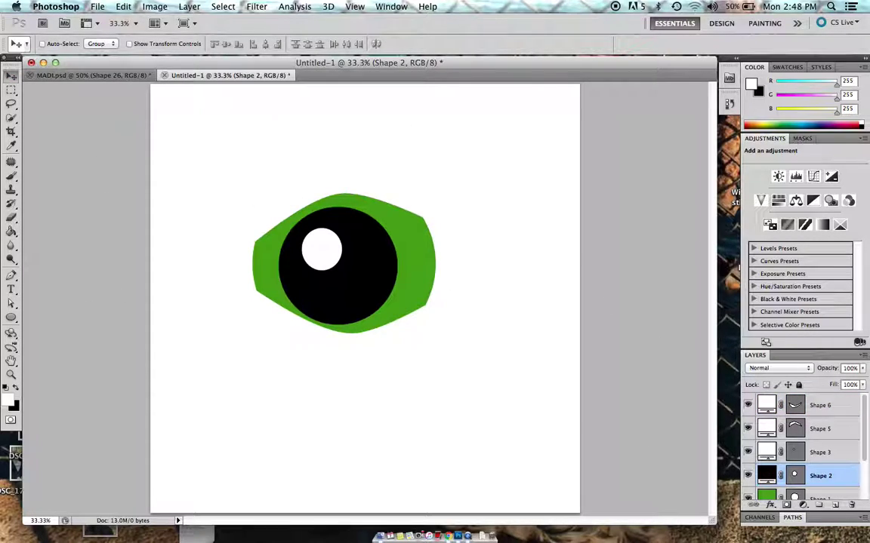
scroll(785, 453, down, 3)
click(764, 491)
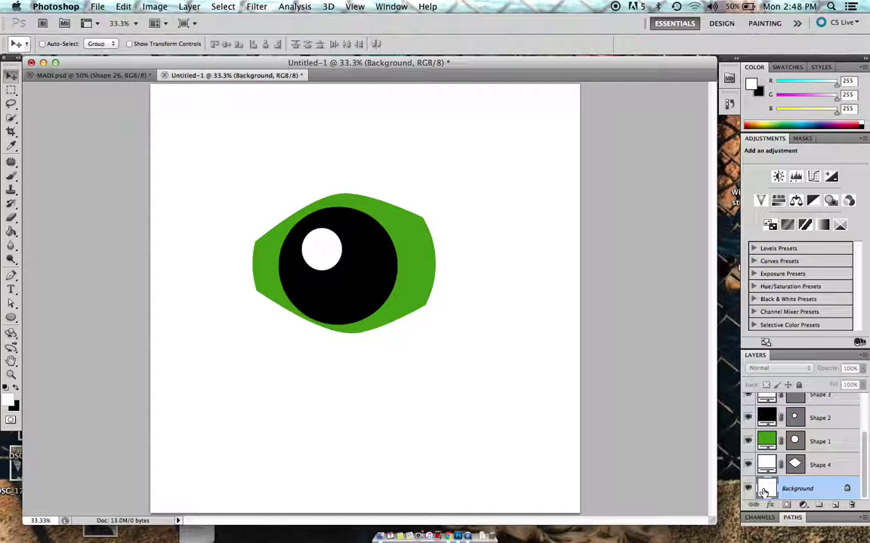
double_click(764, 491)
key(Return)
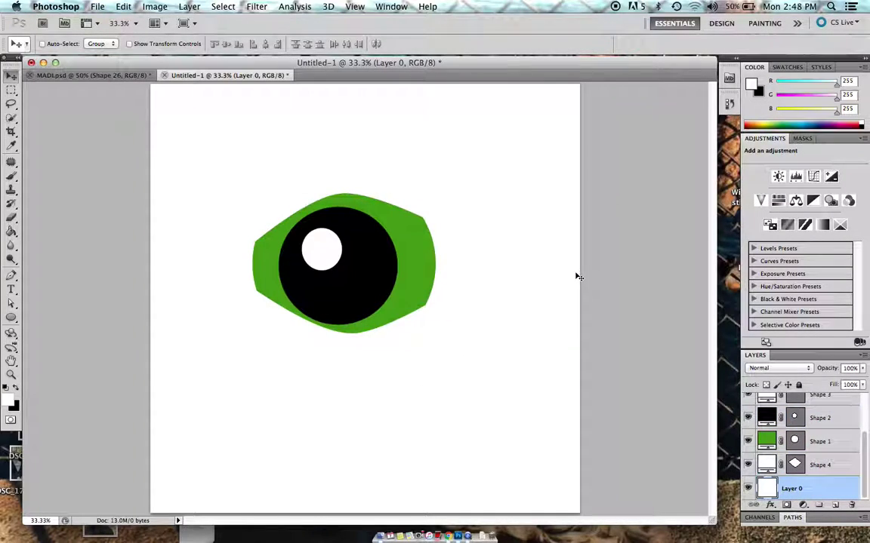
double_click(770, 492)
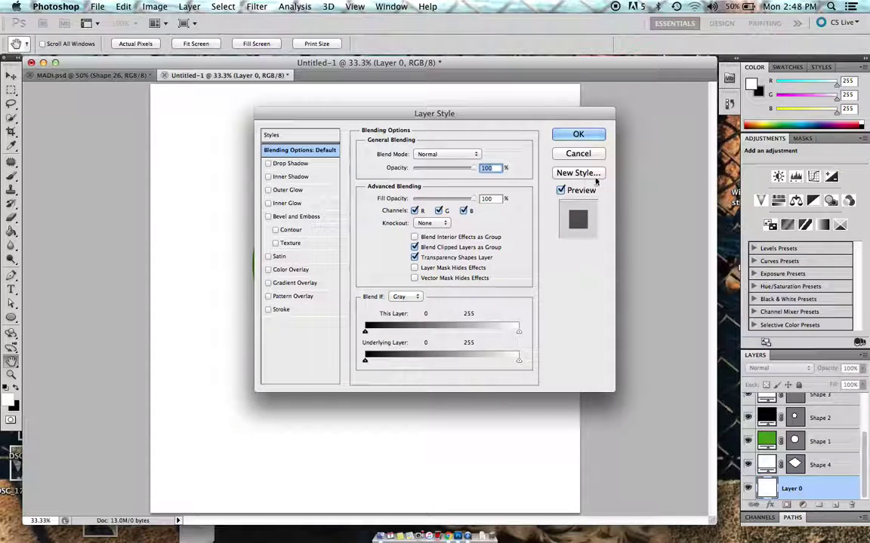
click(578, 153)
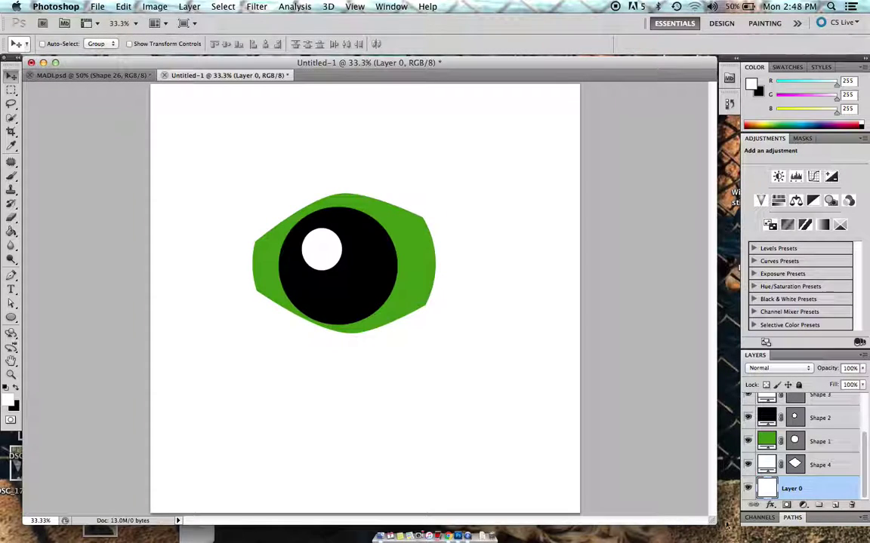
double_click(770, 492)
click(578, 135)
- Set the foreground color to tan #dfce9f and fill the bottom layer, Layer 0, with it using the Paint Bucket
click(9, 404)
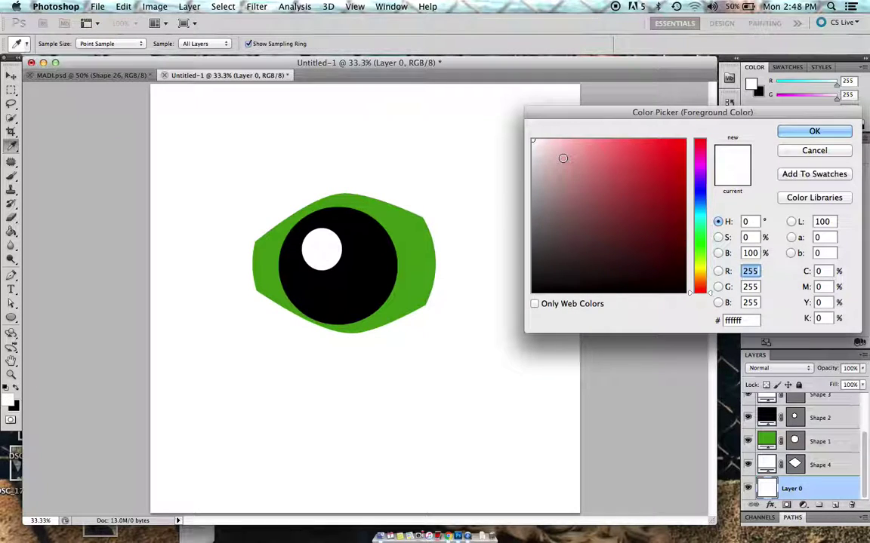
click(699, 269)
click(572, 153)
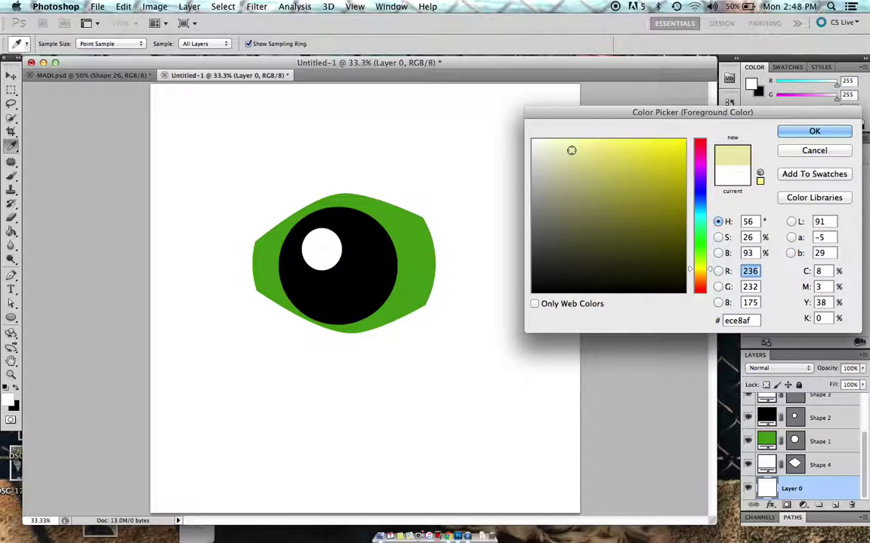
click(580, 188)
mouse_move(580, 188)
mouse_down()
mouse_move(611, 145)
mouse_move(615, 207)
mouse_move(591, 201)
mouse_move(577, 181)
mouse_move(574, 198)
mouse_up()
drag(699, 270, 702, 274)
drag(577, 166, 575, 158)
key(Return)
key(v)
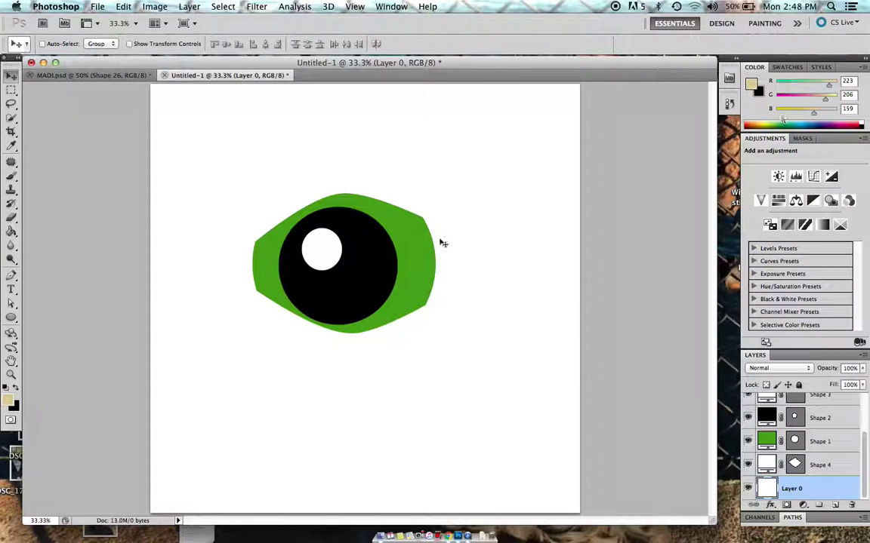
click(12, 231)
click(173, 179)
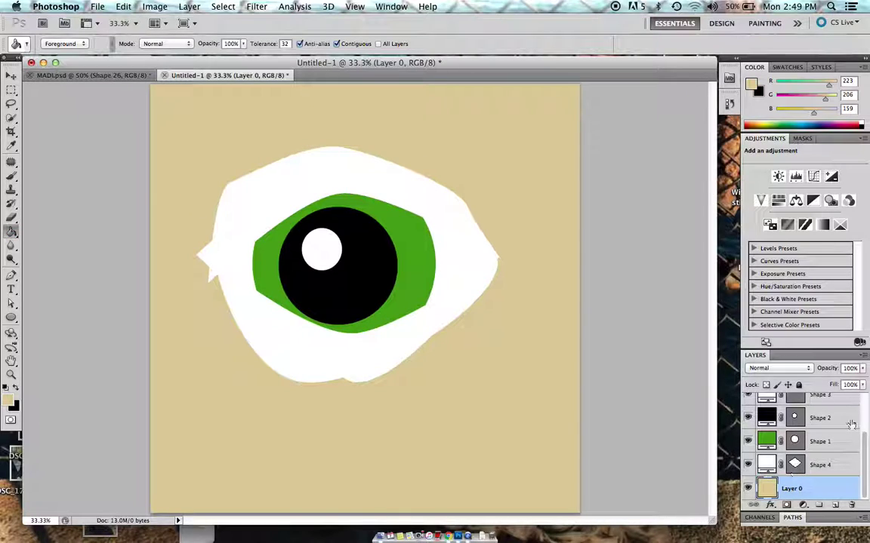
- Recolor the white upper- and lower-eyelid shapes, Shape 5 and Shape 6, with the tan sampled from the background
double_click(766, 465)
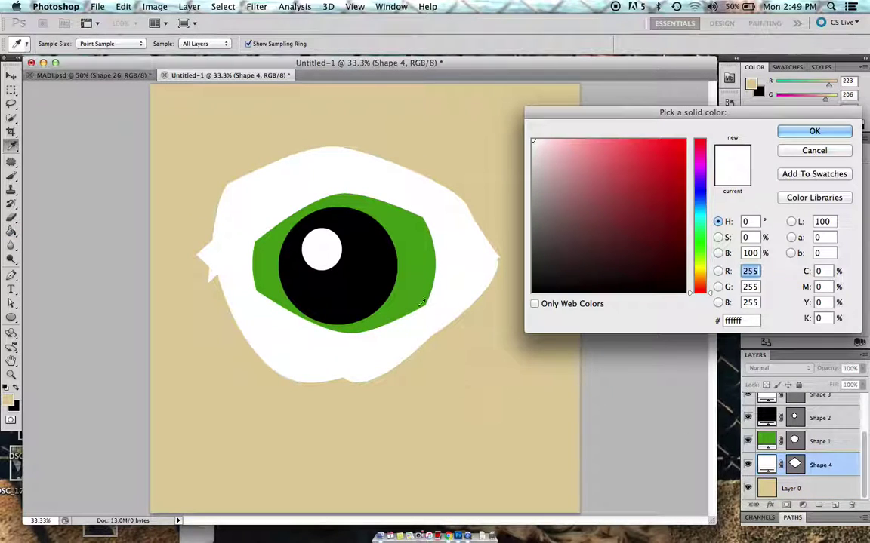
click(809, 132)
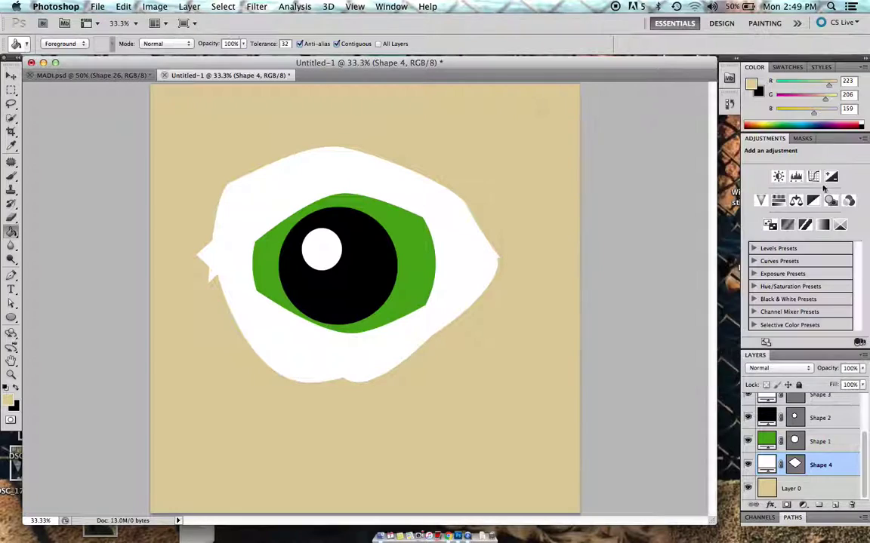
scroll(803, 430, up, 2)
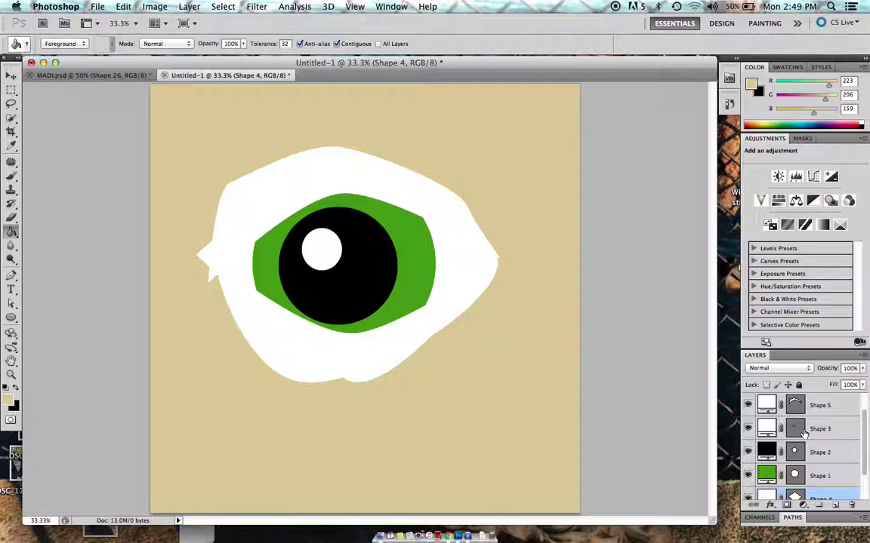
scroll(802, 431, up, 1)
click(766, 429)
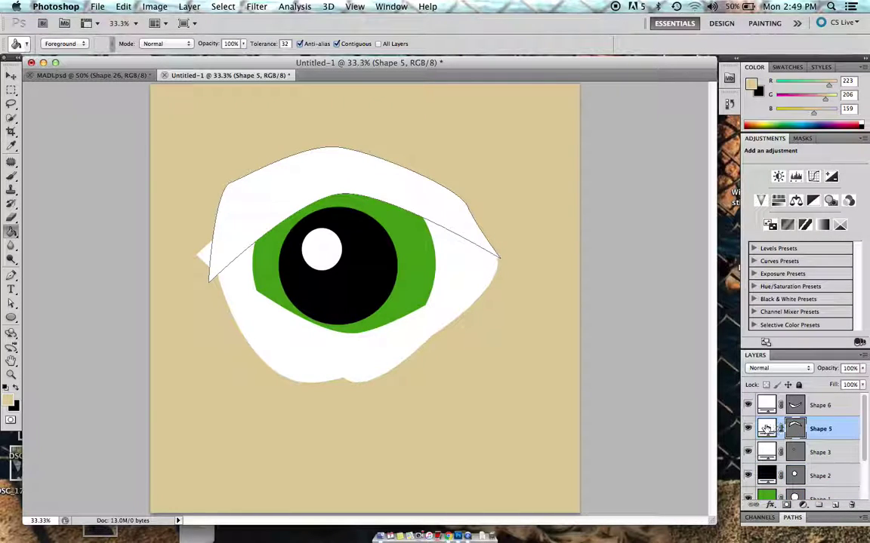
double_click(766, 429)
click(472, 169)
key(Return)
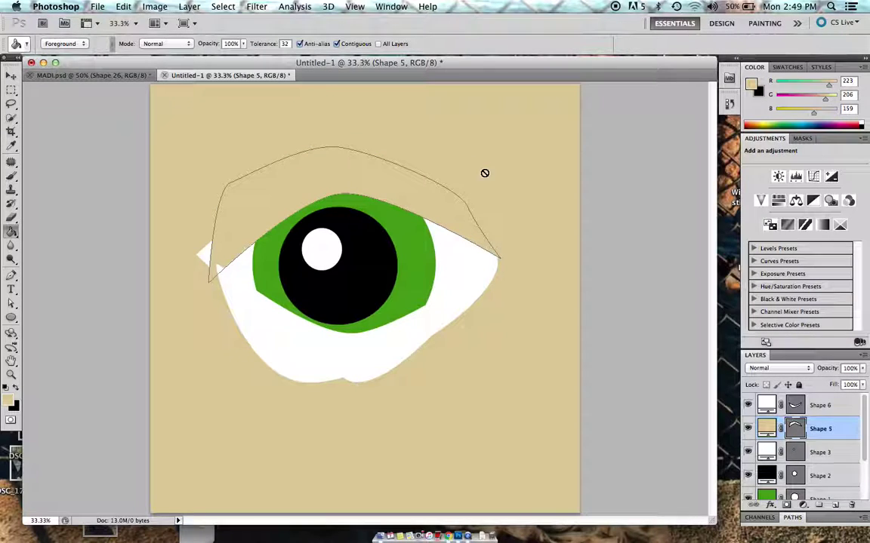
double_click(766, 405)
click(475, 386)
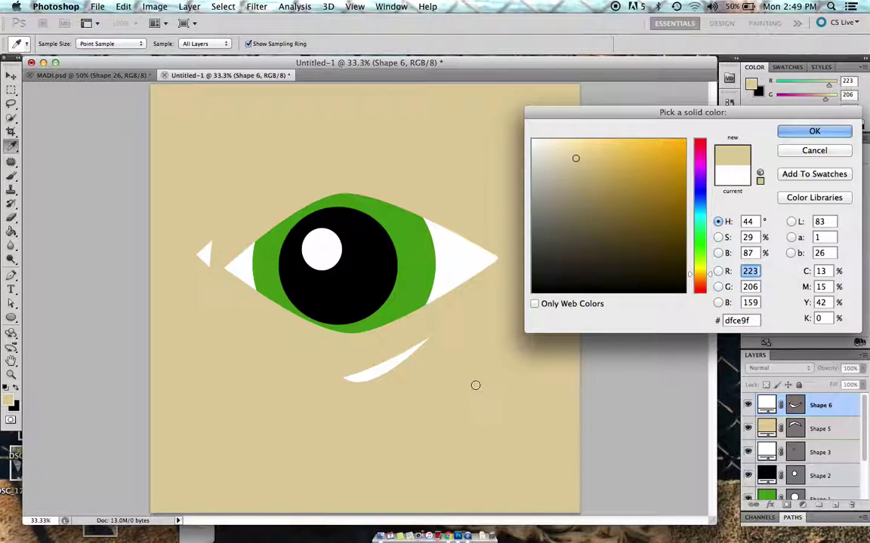
key(Return)
- Pull the bottom and left anchor points of the white eyeball shape, Shape 4, inward behind the eyelids, and add an empty layer above it
click(821, 452)
scroll(830, 460, down, 2)
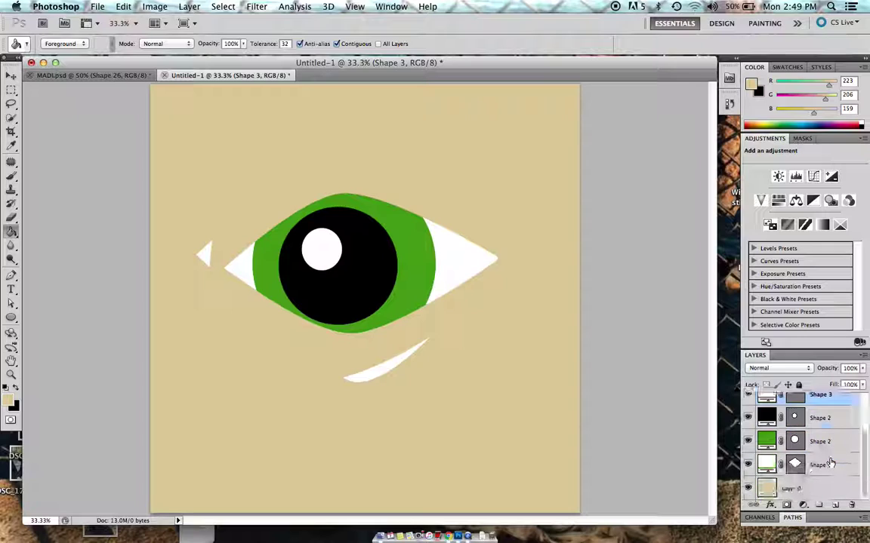
click(821, 441)
click(821, 464)
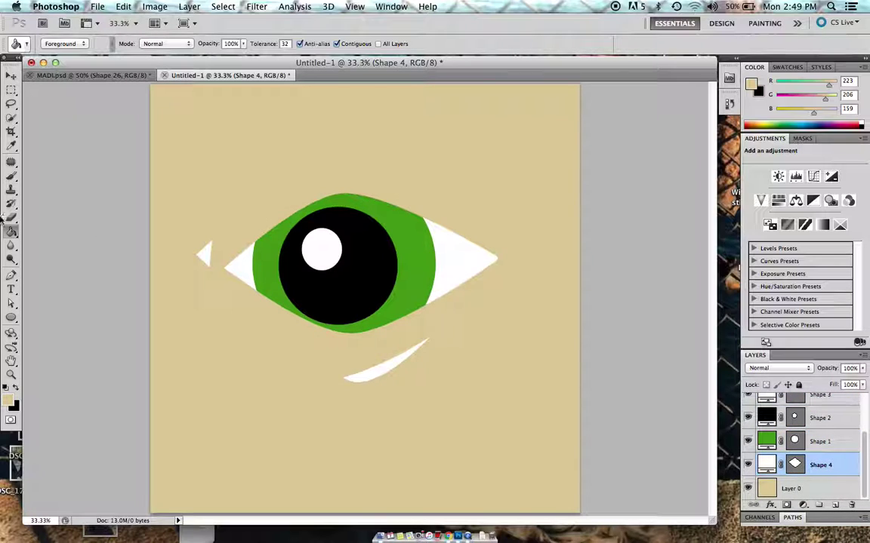
click(11, 302)
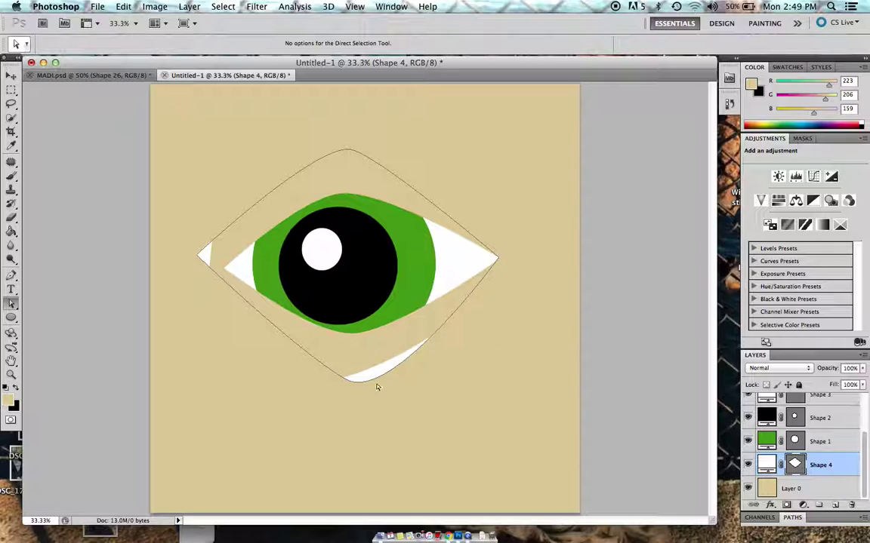
drag(348, 383, 341, 357)
drag(197, 258, 231, 262)
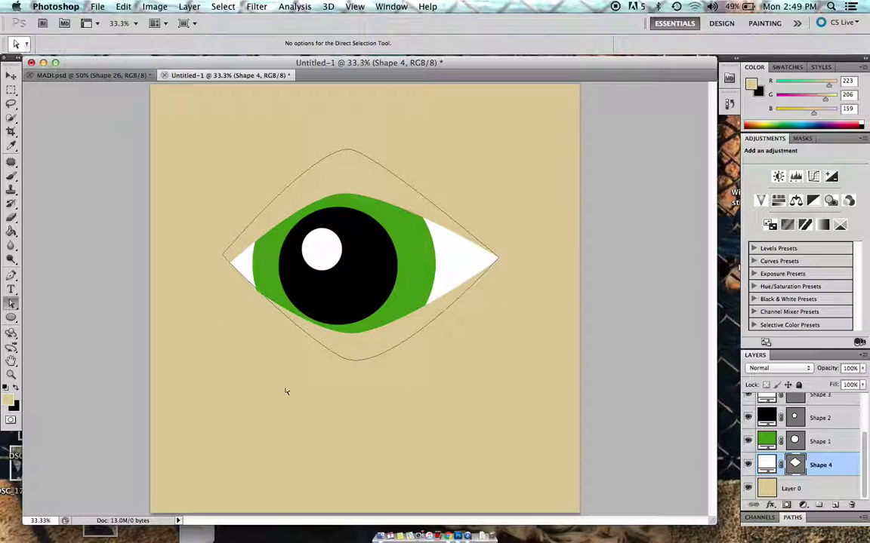
click(11, 74)
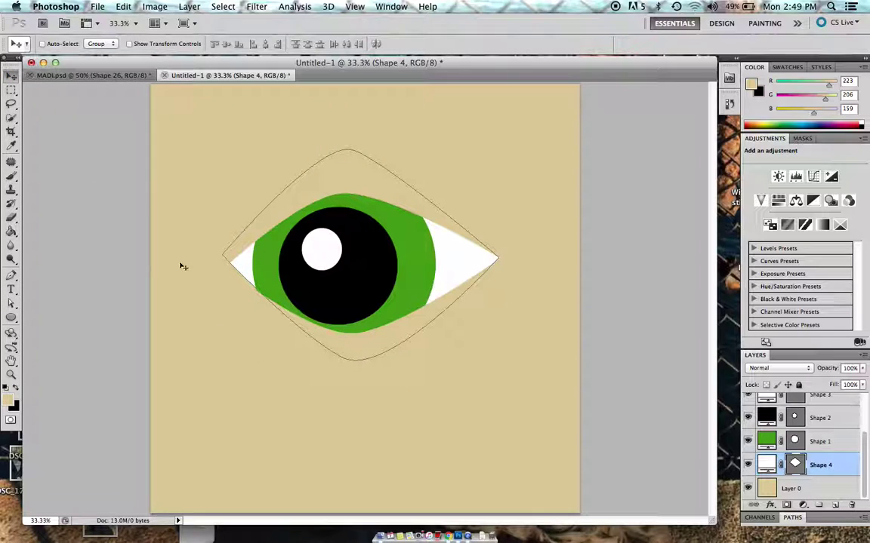
click(835, 504)
click(823, 489)
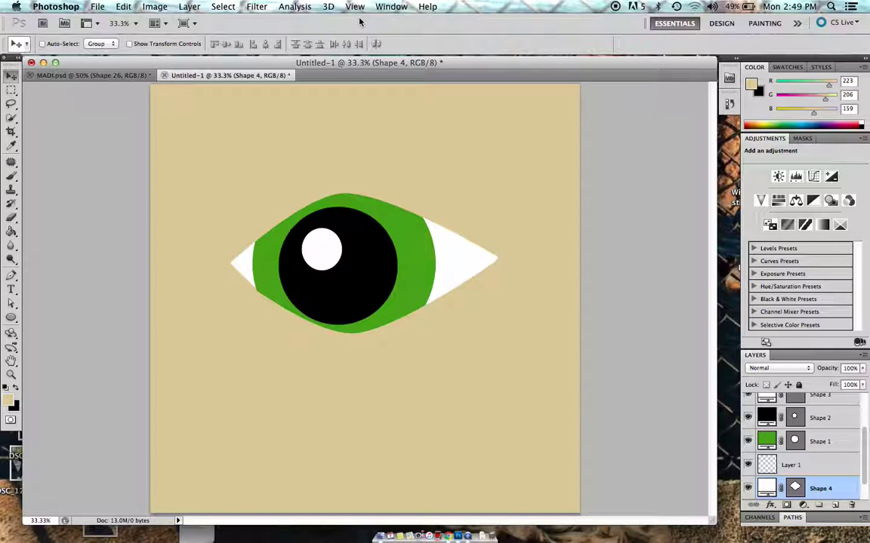
- Switch to MADI.psd, zoom out to 25%, and hide the eyelid crease layer, Shape 26
click(94, 74)
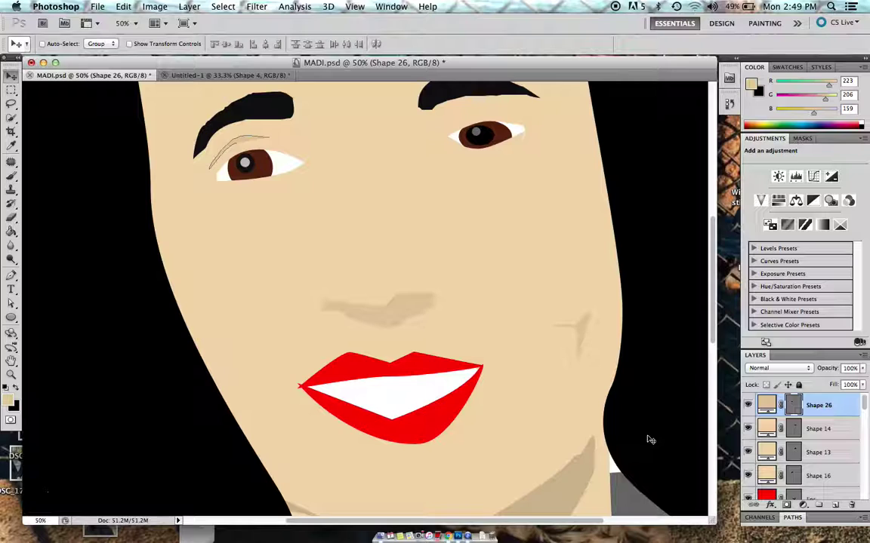
key(super+minus)
key(super+minus)
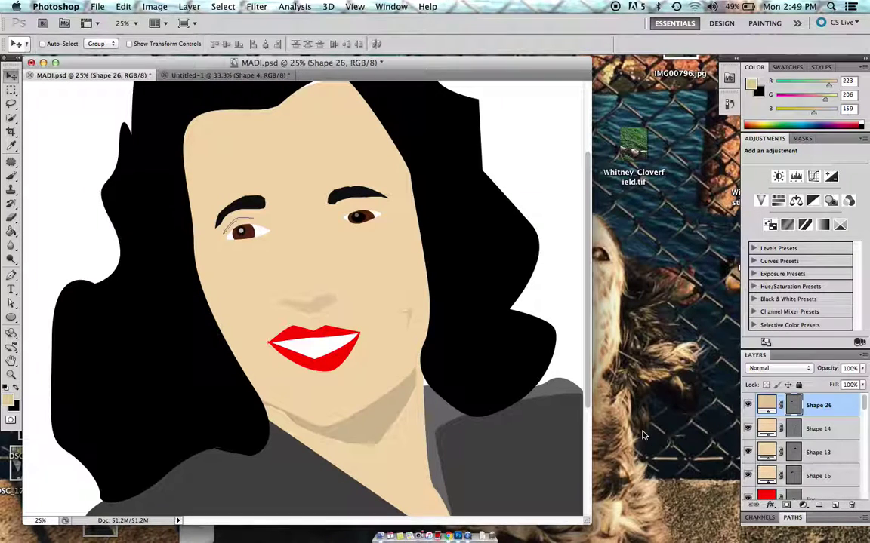
click(747, 406)
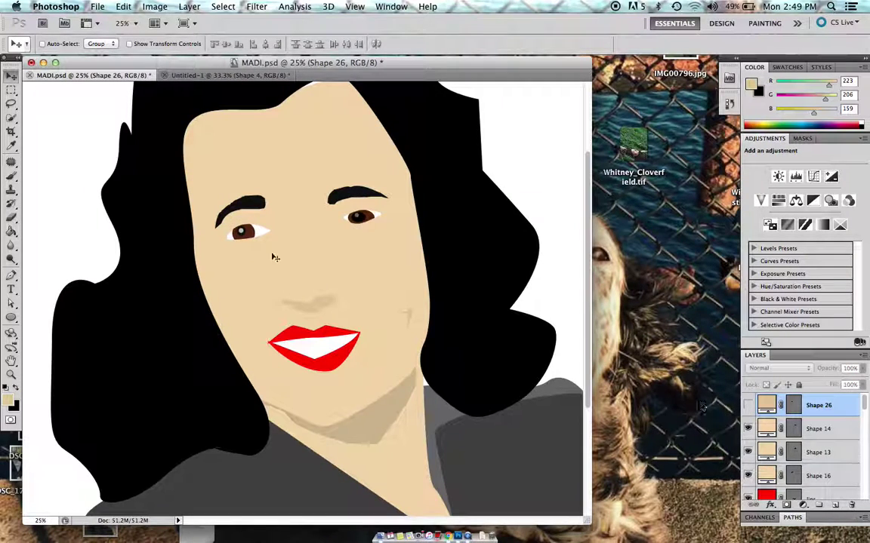
- Make the portrait photo layer, Layer 0, visible and move it to the top of the layer stack
scroll(807, 460, down, 10)
click(793, 435)
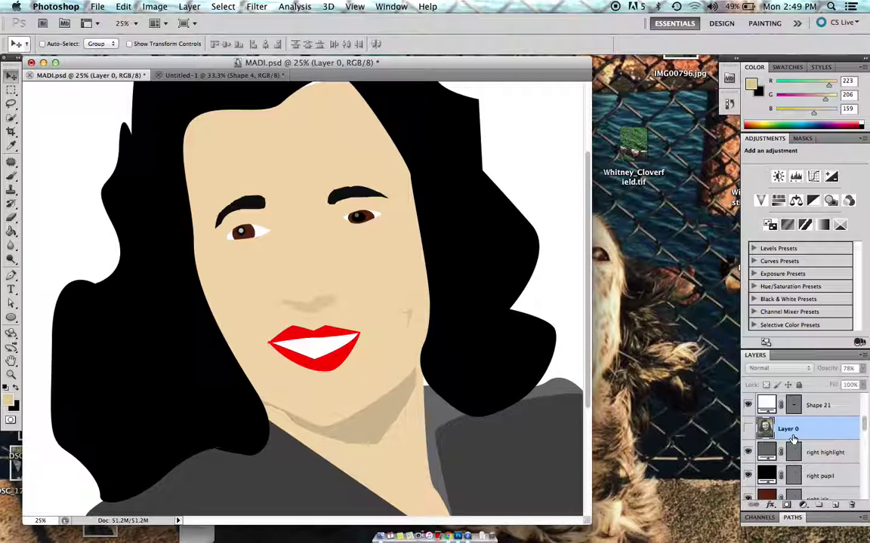
click(747, 429)
scroll(785, 460, up, 3)
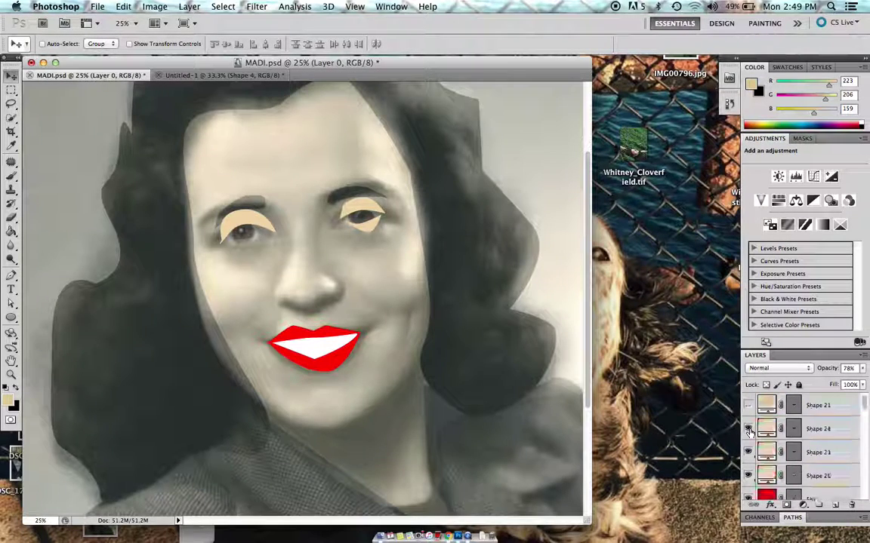
drag(801, 496, 795, 406)
scroll(802, 404, up, 1)
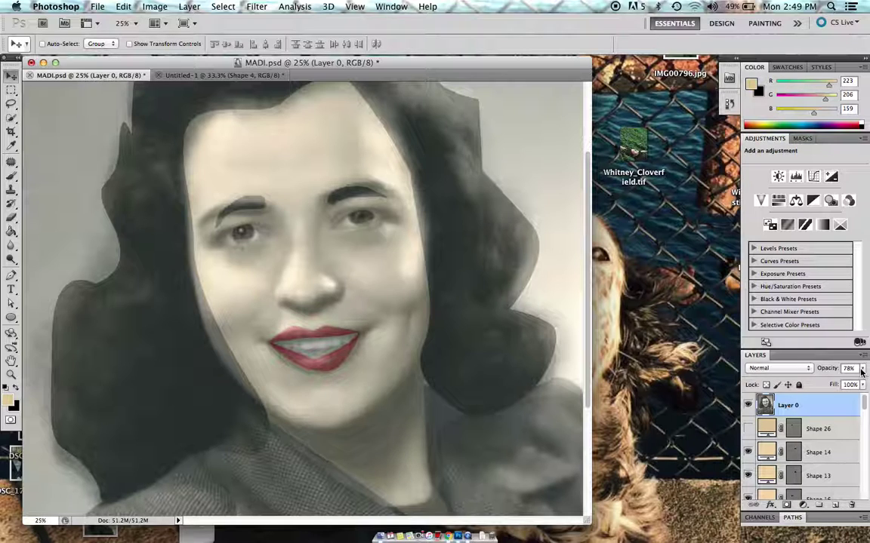
- Vary the photo layer's opacity to compare it with the vector shapes, ending at 100%
drag(861, 368, 859, 386)
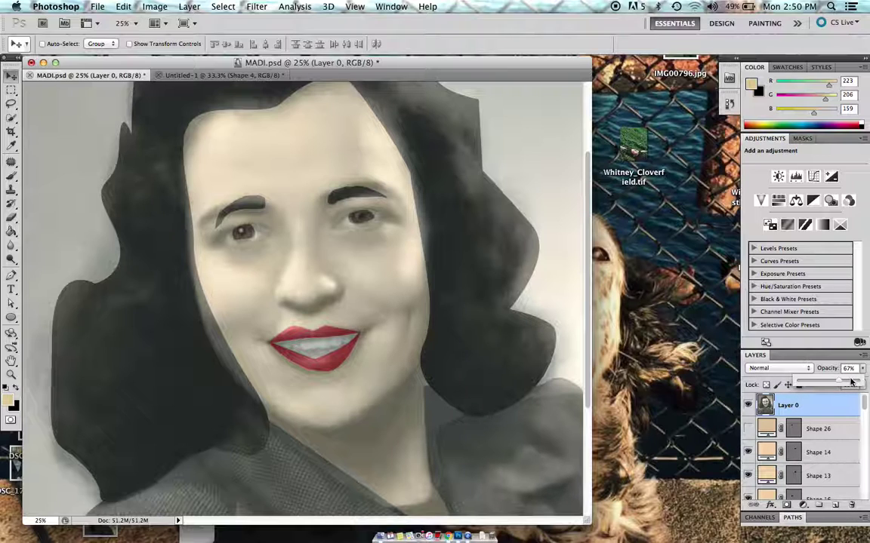
drag(851, 381, 860, 382)
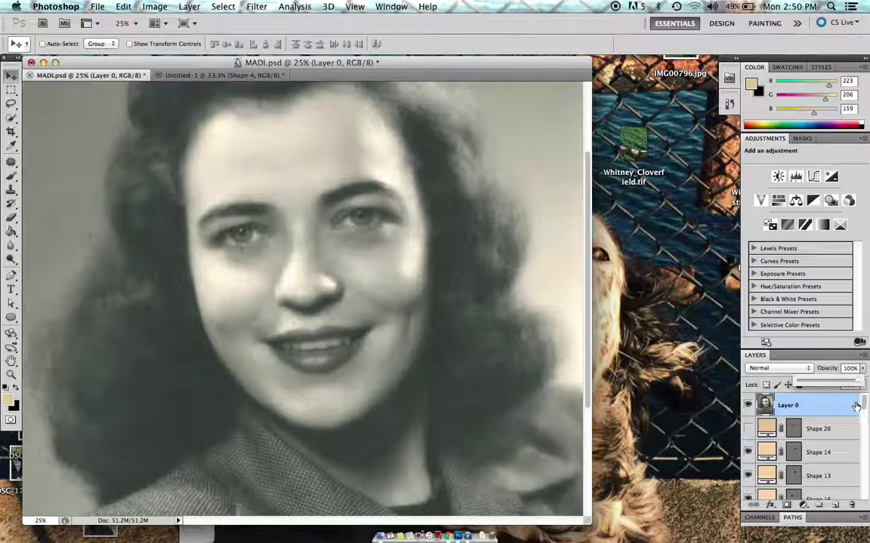
drag(856, 382, 839, 382)
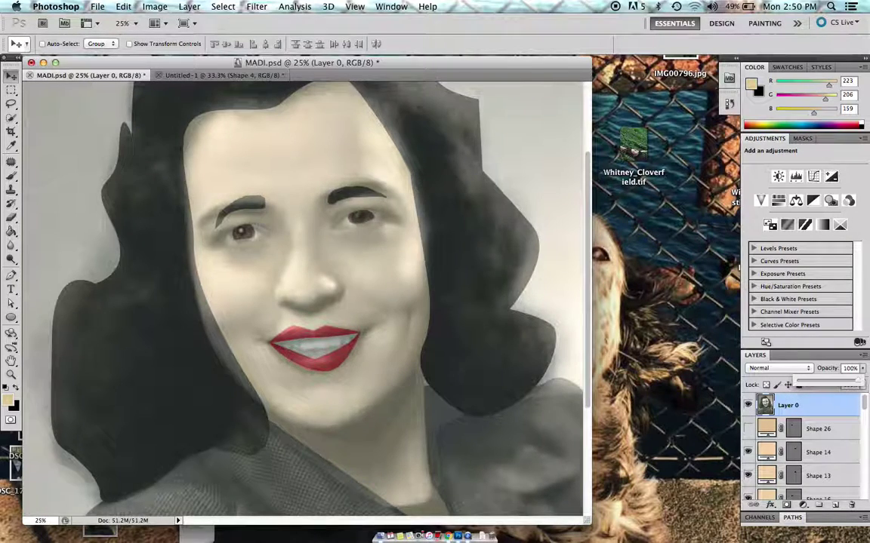
key(0)
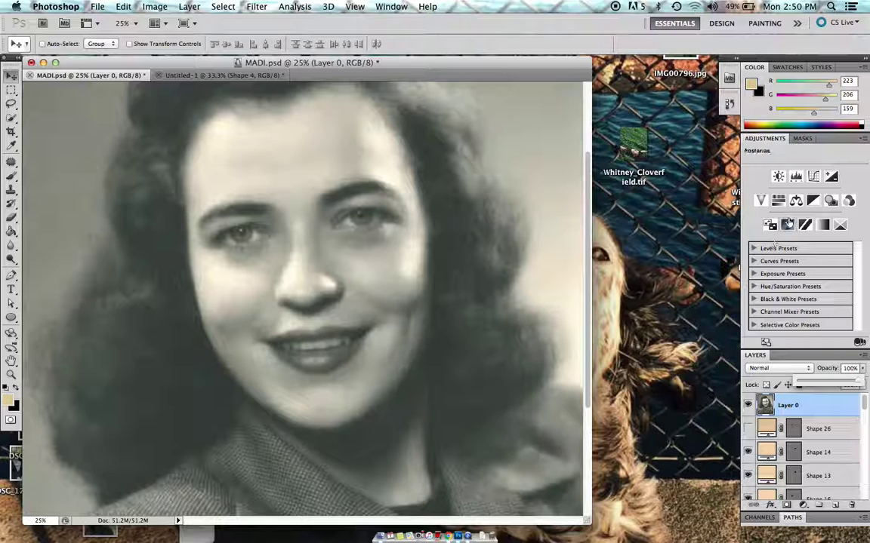
- Add a Threshold adjustment above the photo at level 103, and show the whole portrait at 12.5% in an enlarged document window
click(804, 224)
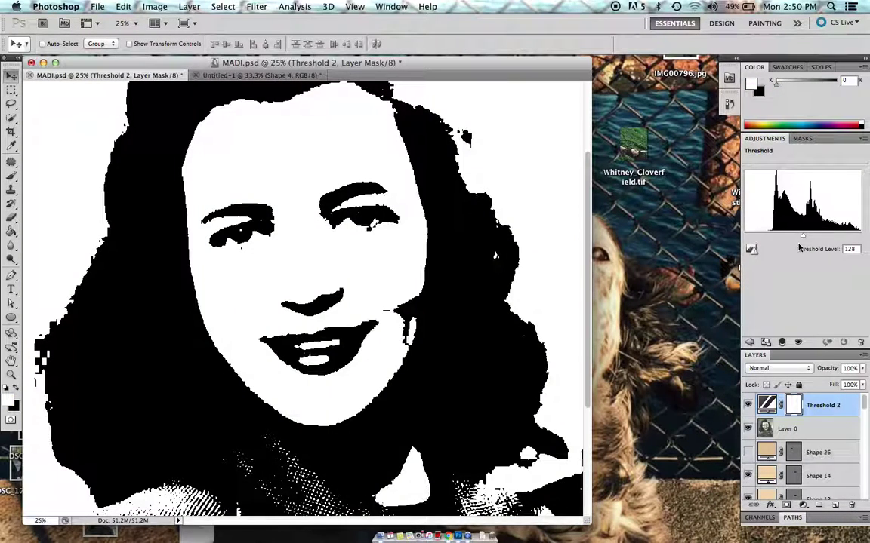
mouse_move(805, 238)
mouse_down()
mouse_move(815, 239)
mouse_move(761, 239)
mouse_move(791, 240)
mouse_up()
key(super+minus)
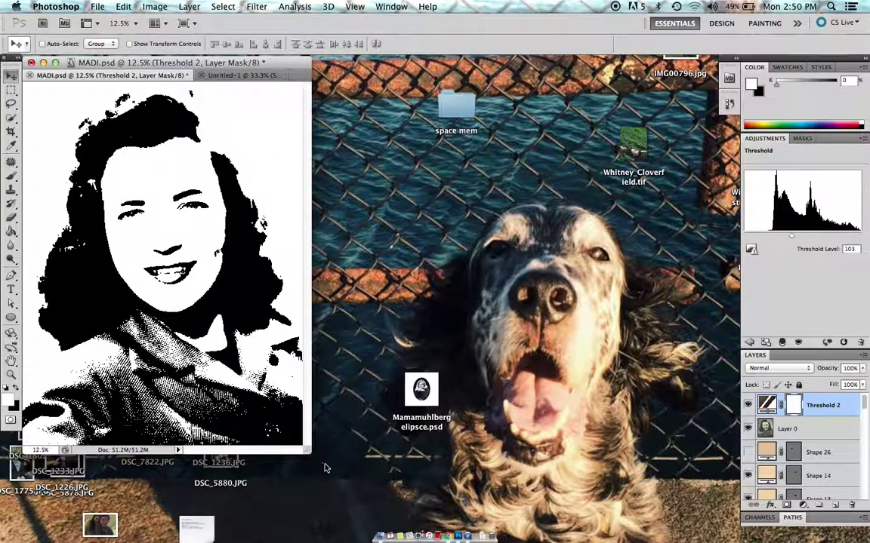
drag(308, 452, 566, 491)
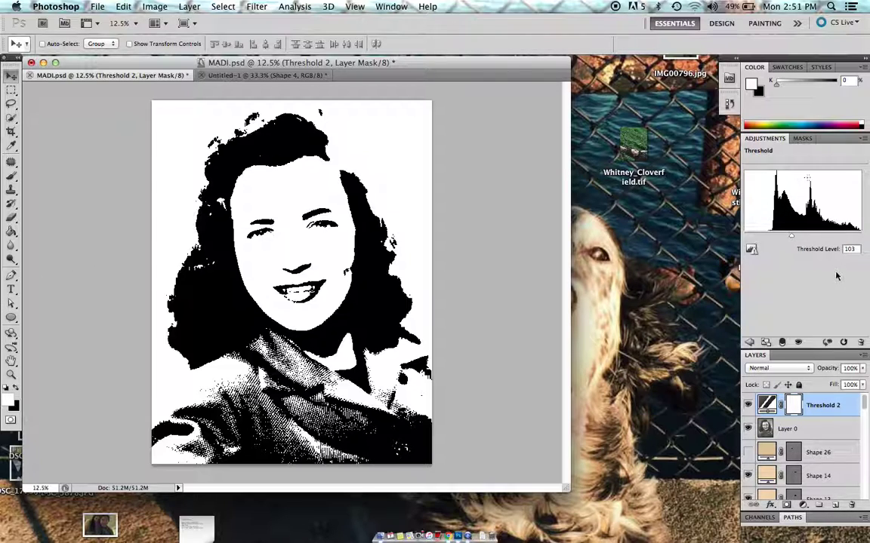
- Vary the Threshold 2 level to compare the portrait's light and dark areas, ending at level 106
drag(792, 238, 819, 239)
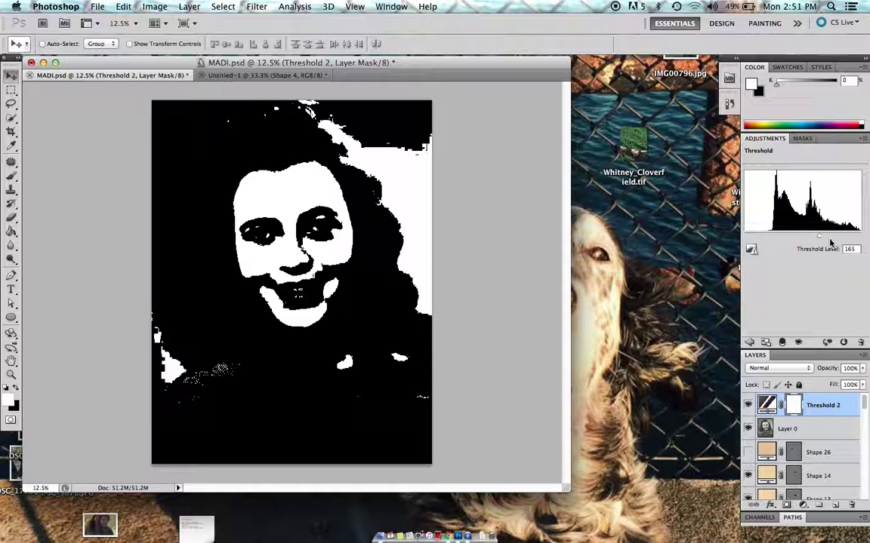
drag(819, 236, 778, 238)
drag(783, 239, 792, 240)
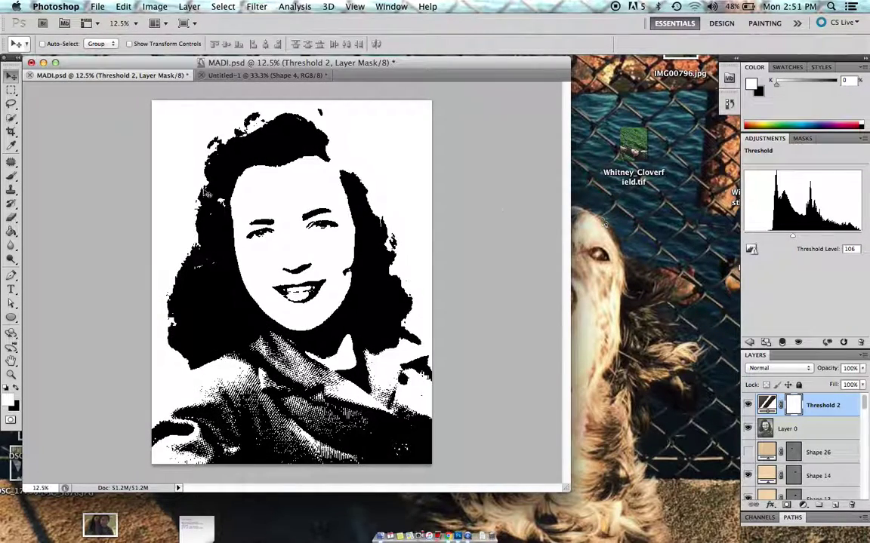
- Trace the dark fold at the jacket sleeve's lower-left edge with the Freeform Pen and rename the shape layer shadow2
click(11, 276)
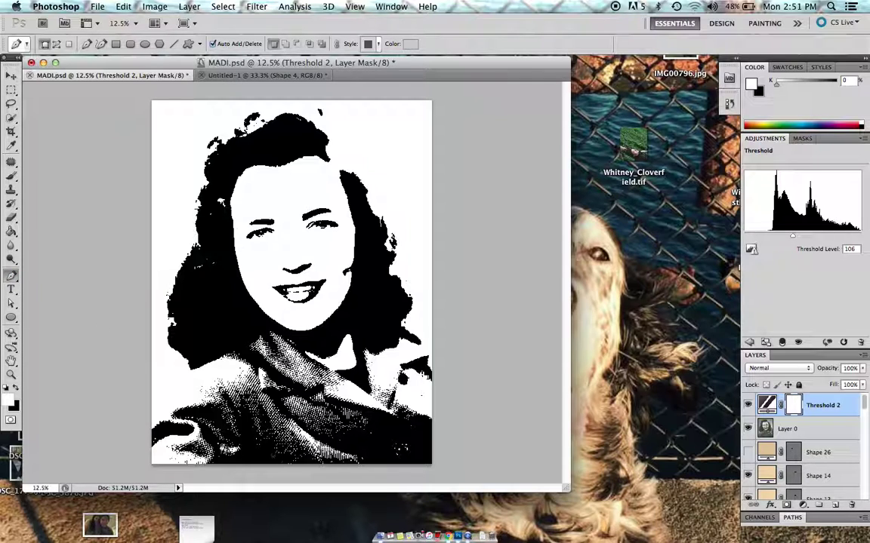
drag(11, 275, 38, 281)
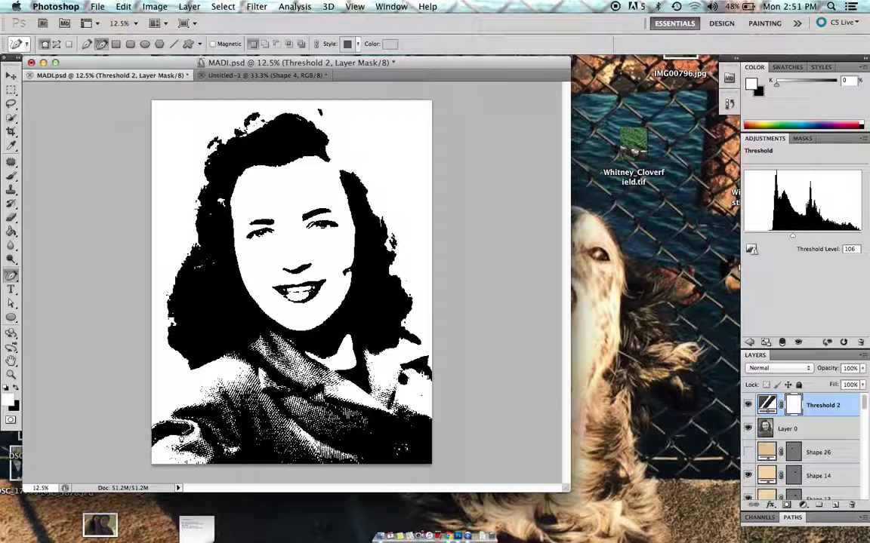
drag(151, 452, 152, 431)
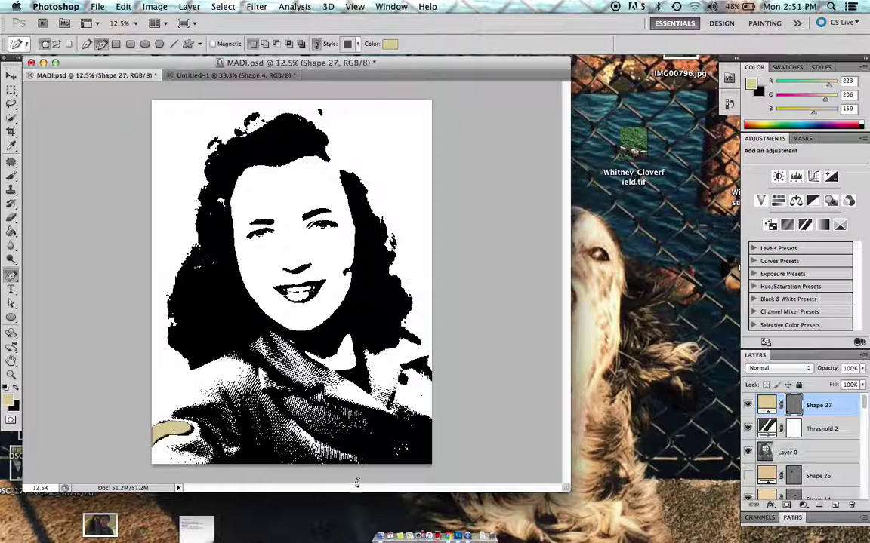
double_click(826, 405)
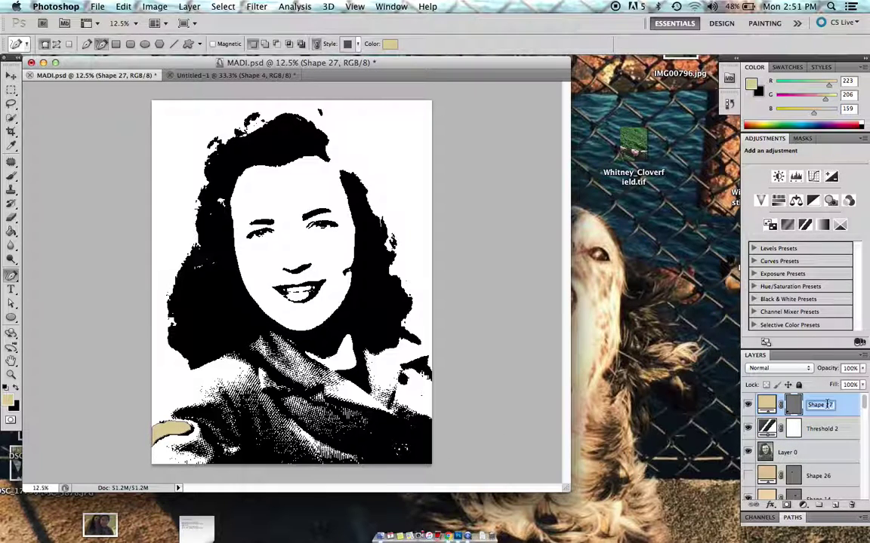
text(shadow2)
key(Return)
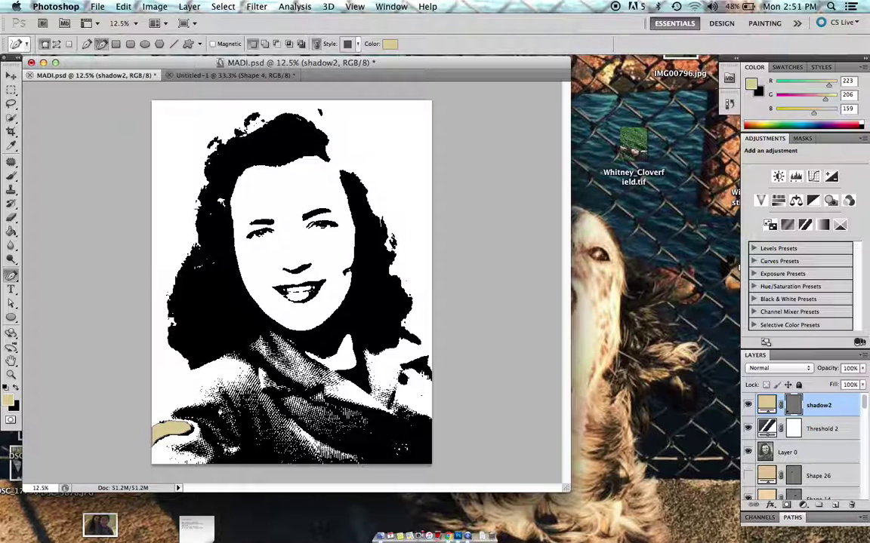
- Draw five more tan freeform shapes tracing the folds on the jacket's sleeve, lapel and chest
mouse_move(202, 404)
mouse_down()
mouse_move(174, 416)
mouse_move(204, 437)
mouse_move(215, 464)
mouse_move(209, 432)
mouse_move(216, 421)
mouse_move(230, 443)
mouse_up()
drag(220, 405, 186, 365)
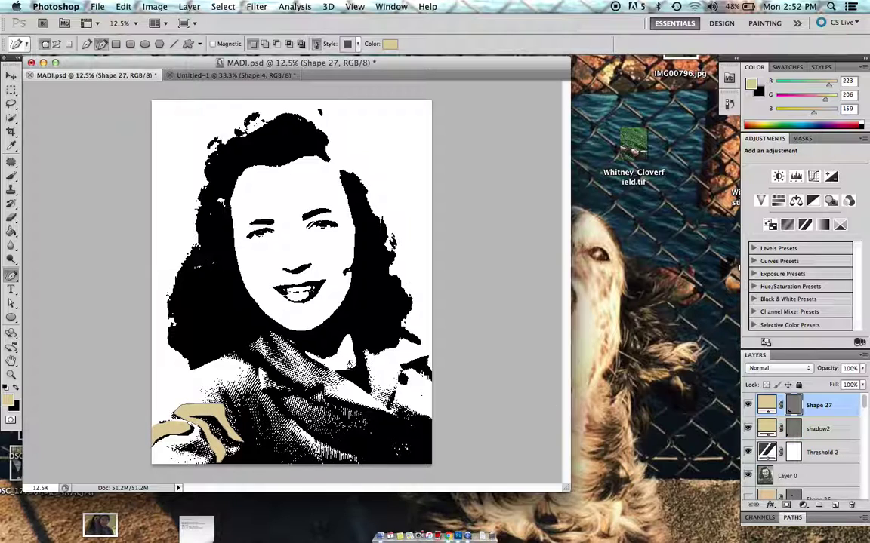
mouse_move(258, 451)
mouse_down()
mouse_move(241, 403)
mouse_move(223, 391)
mouse_move(252, 418)
mouse_move(260, 444)
mouse_move(242, 385)
mouse_up()
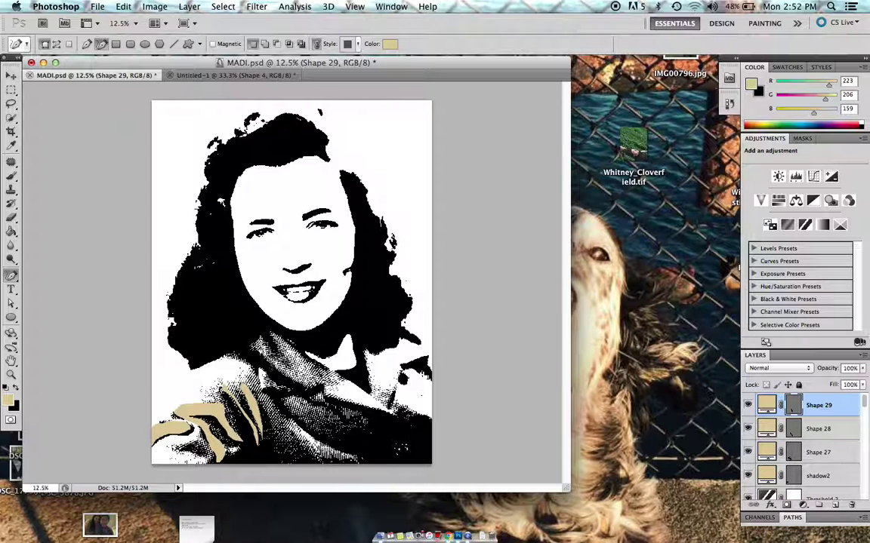
mouse_move(255, 346)
mouse_down()
mouse_move(272, 397)
mouse_move(323, 389)
mouse_move(323, 401)
mouse_move(388, 416)
mouse_up()
mouse_move(351, 377)
mouse_down()
mouse_move(293, 347)
mouse_move(242, 351)
mouse_move(230, 305)
mouse_up()
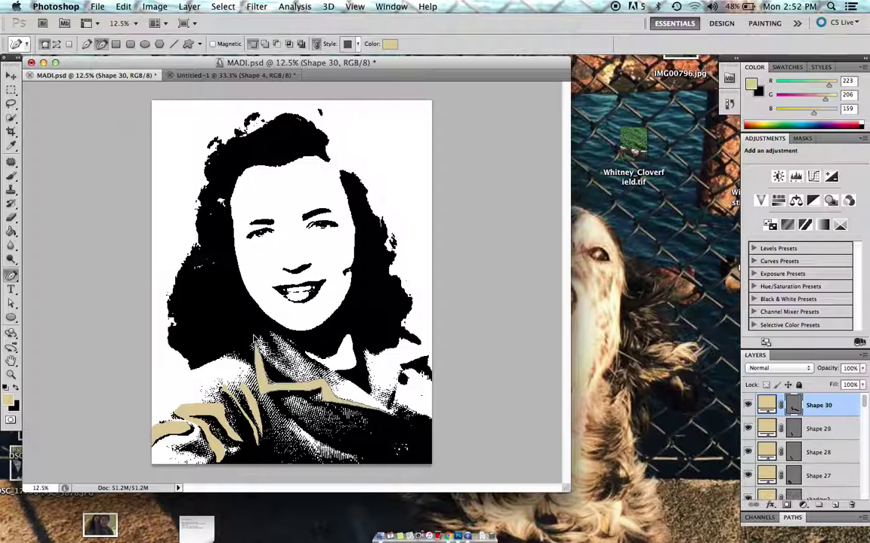
mouse_move(285, 412)
mouse_down()
mouse_move(348, 453)
mouse_move(339, 459)
mouse_move(293, 431)
mouse_move(263, 381)
mouse_up()
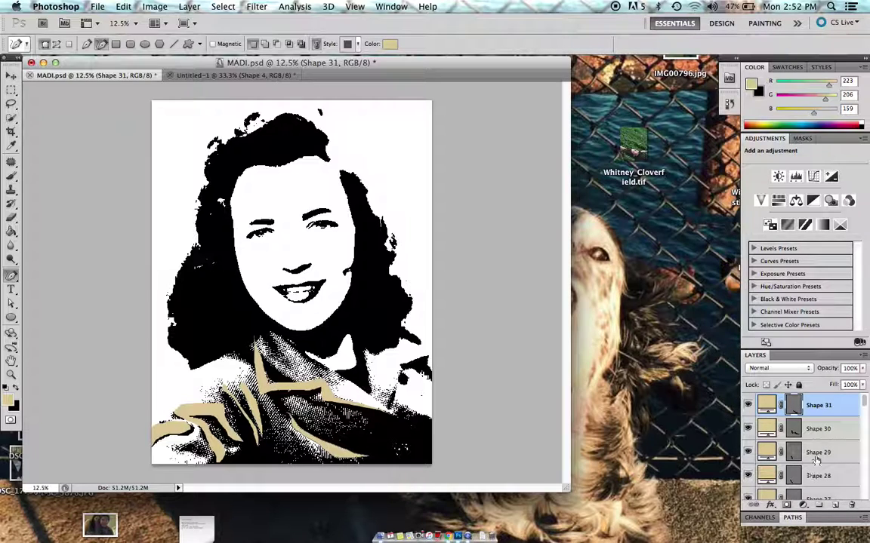
- Recolor the shadow2 shape to dark gray 5f5a5a and give Shape 27 a similar dark gray fill
scroll(765, 404, down, 3)
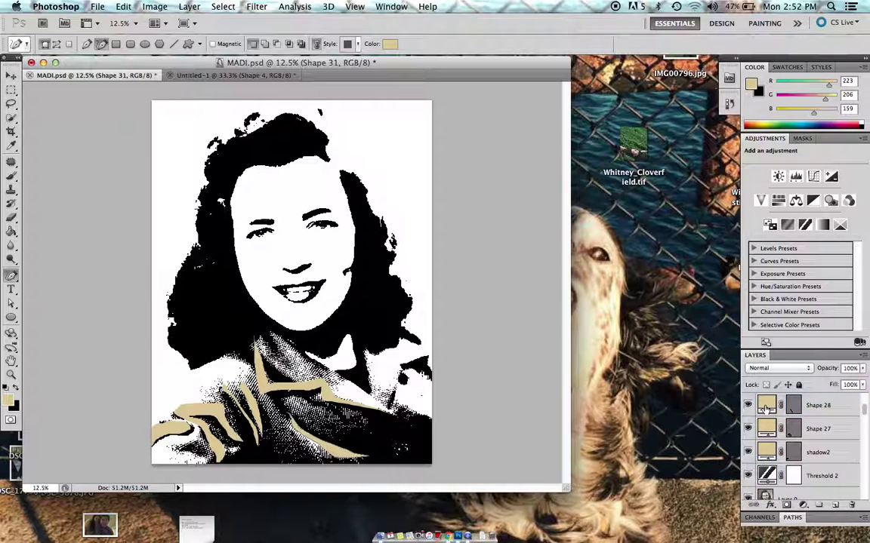
double_click(766, 451)
click(520, 216)
drag(520, 216, 538, 238)
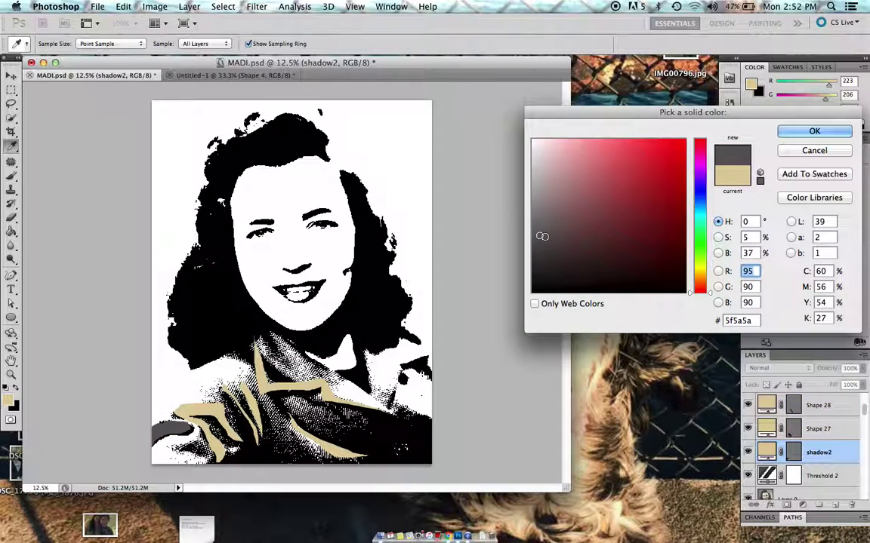
key(Return)
double_click(766, 428)
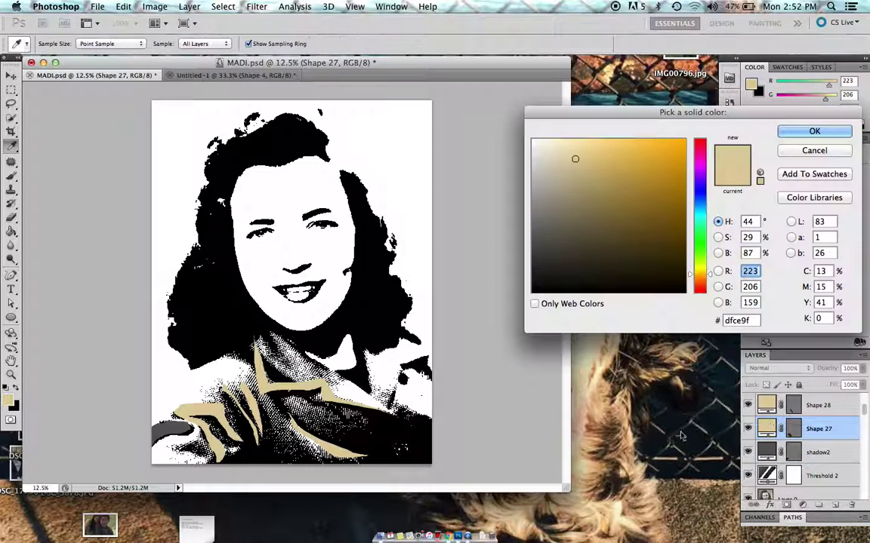
click(540, 233)
key(Return)
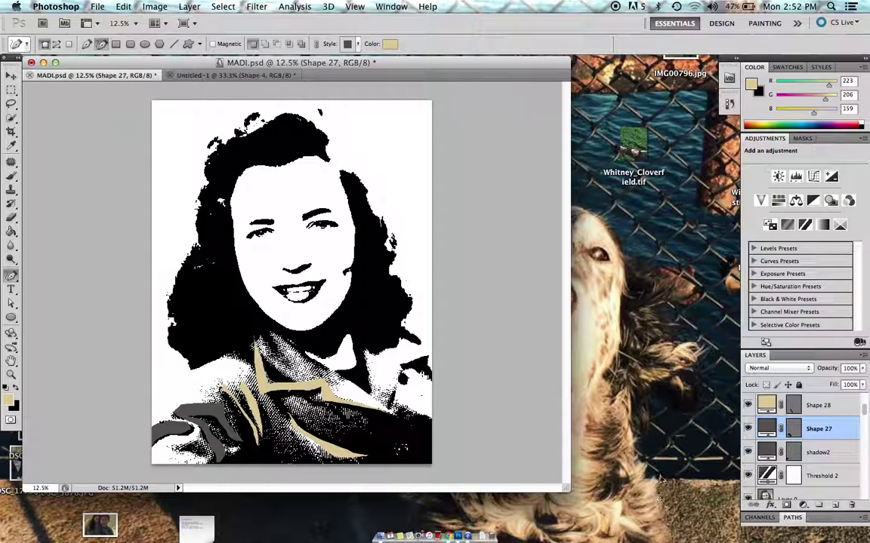
- Recolor Shape 28 and Shape 29, the two narrow sleeve folds, by sampling the dark gray of the finished folds
double_click(767, 408)
click(177, 415)
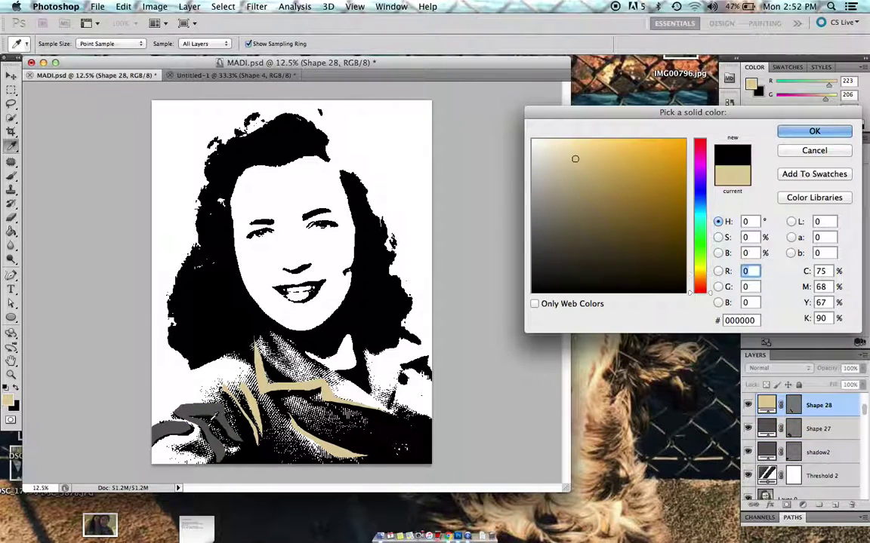
click(175, 417)
click(216, 373)
key(Return)
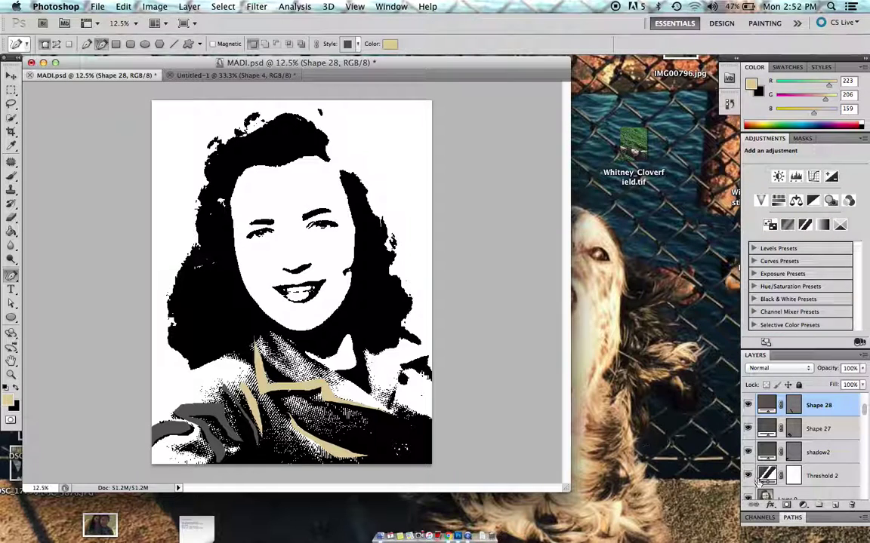
scroll(770, 431, up, 3)
double_click(766, 453)
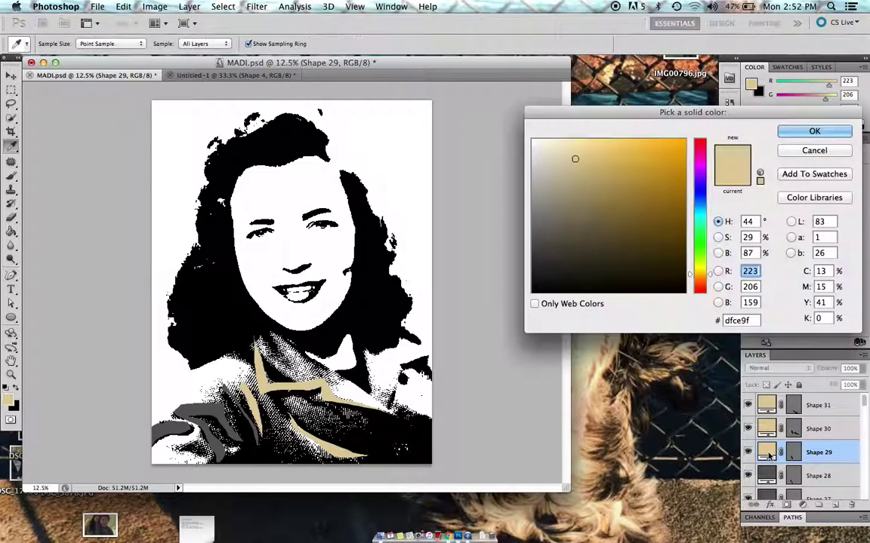
click(195, 410)
key(Return)
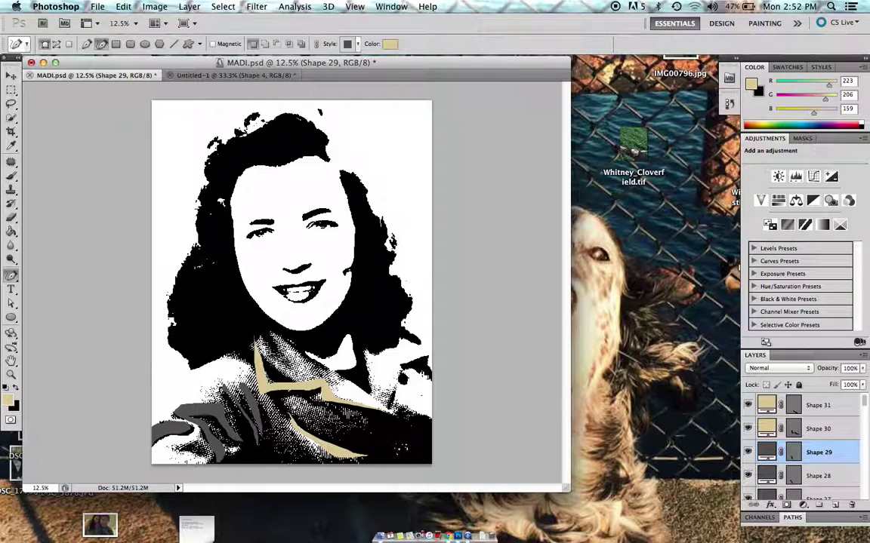
- Recolor Shape 30 and Shape 31, the lapel and chest folds, to the same sampled dark gray
double_click(767, 429)
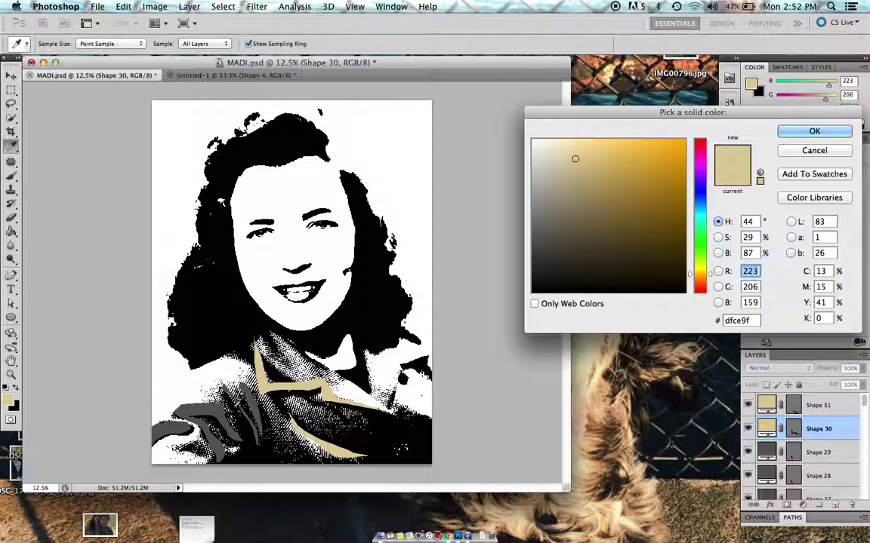
click(219, 357)
key(Return)
double_click(766, 405)
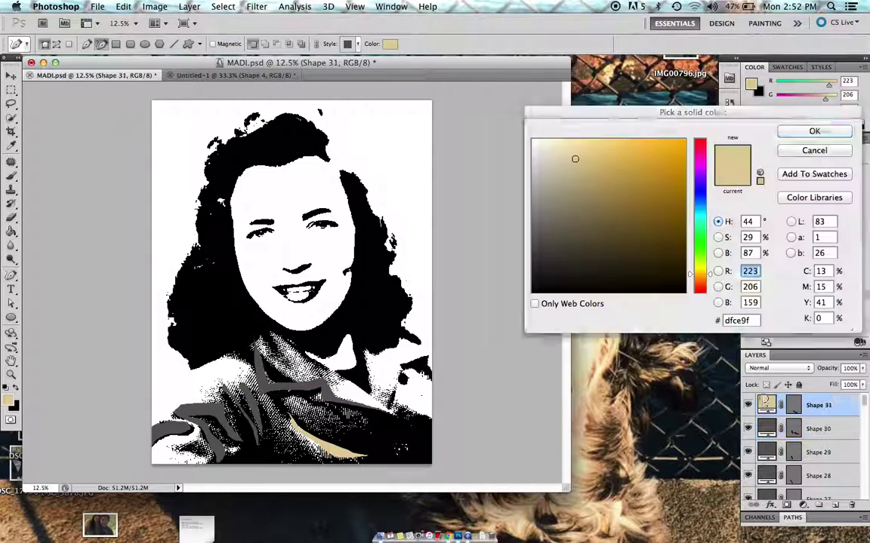
click(196, 415)
key(Return)
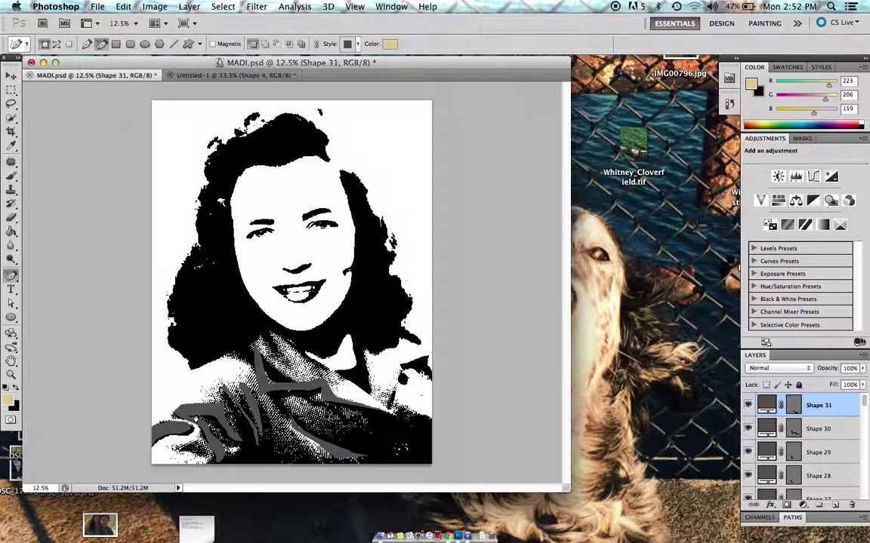
- Hide Layer 0 and Threshold 2 to check the gray folds on the vector portrait, and show both layers again
scroll(837, 483, down, 5)
scroll(836, 483, up, 1)
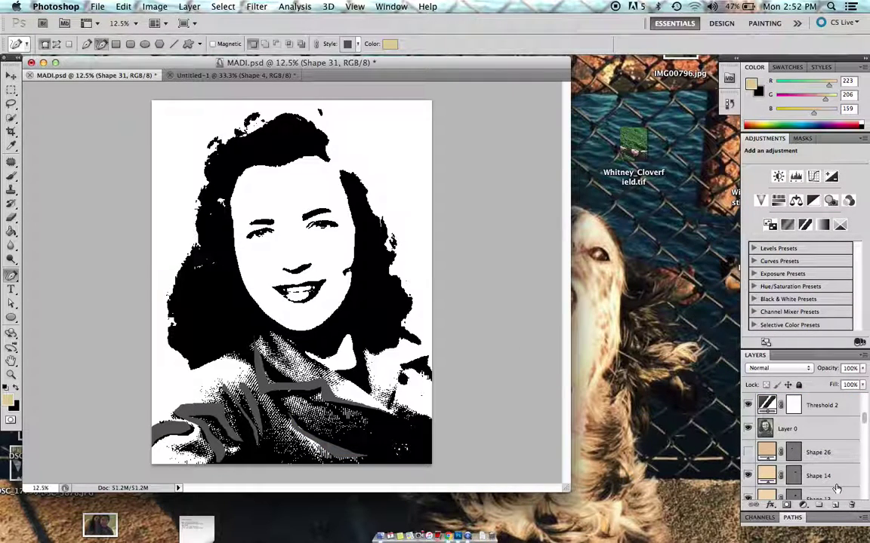
click(747, 429)
click(747, 405)
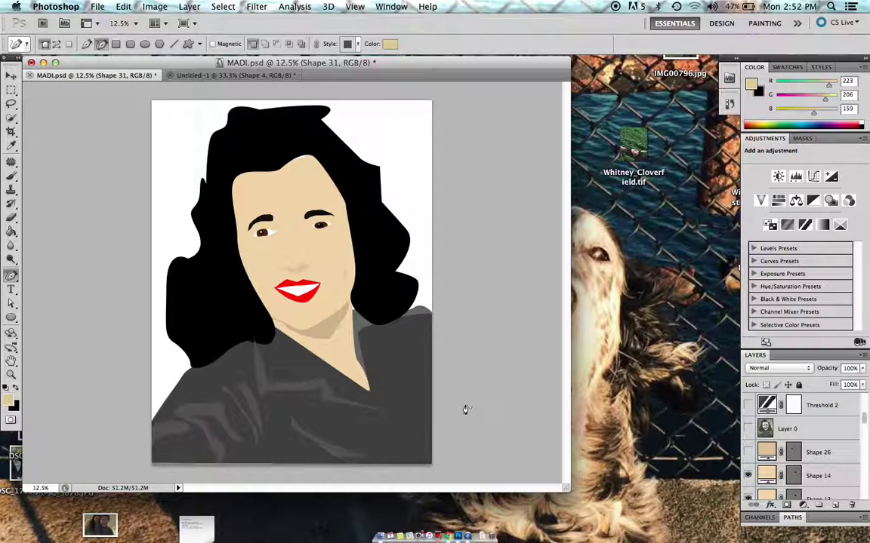
click(747, 405)
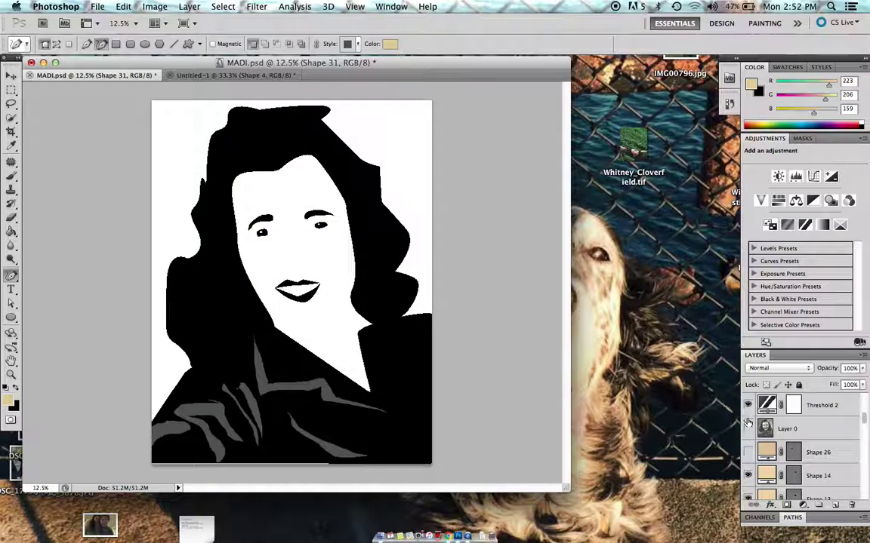
click(747, 429)
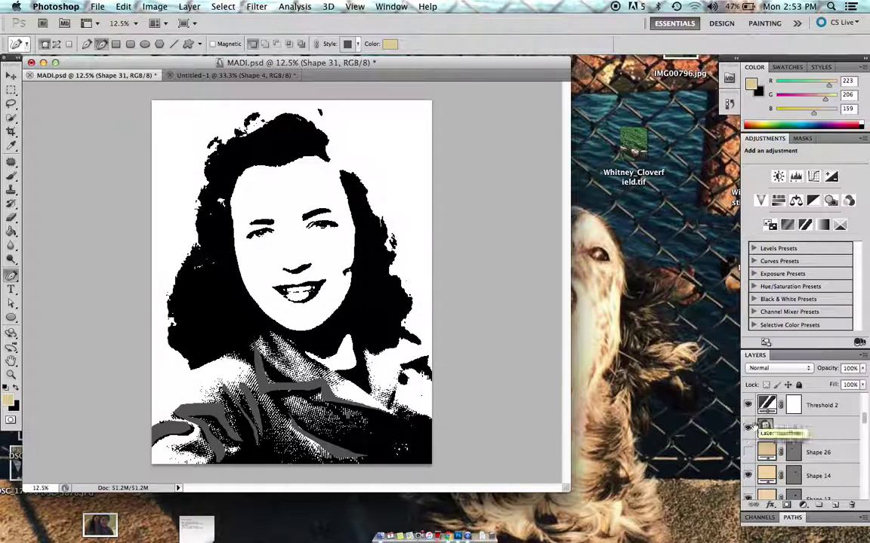
- Raise the Threshold 2 level to 133 and enlarge the face to 33.3%
click(766, 406)
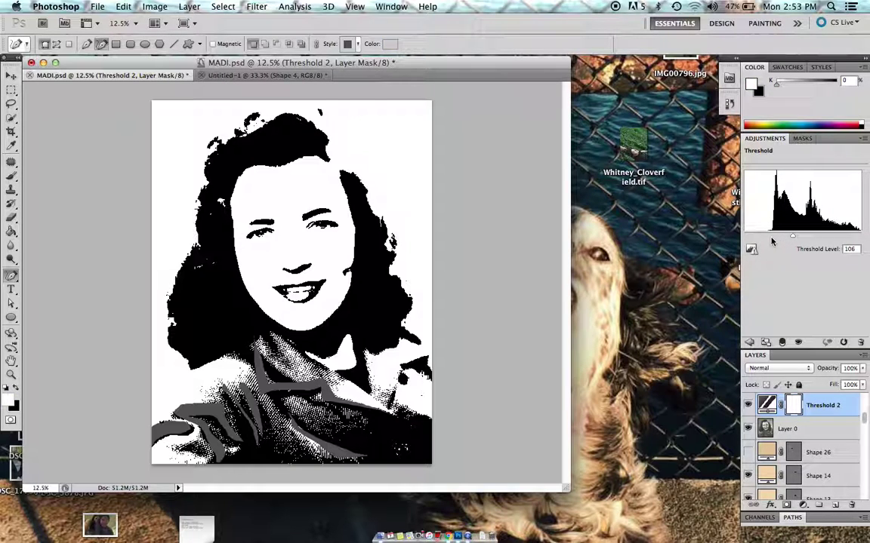
mouse_move(789, 240)
mouse_down()
mouse_move(779, 240)
mouse_move(814, 240)
mouse_move(797, 240)
mouse_move(807, 239)
mouse_up()
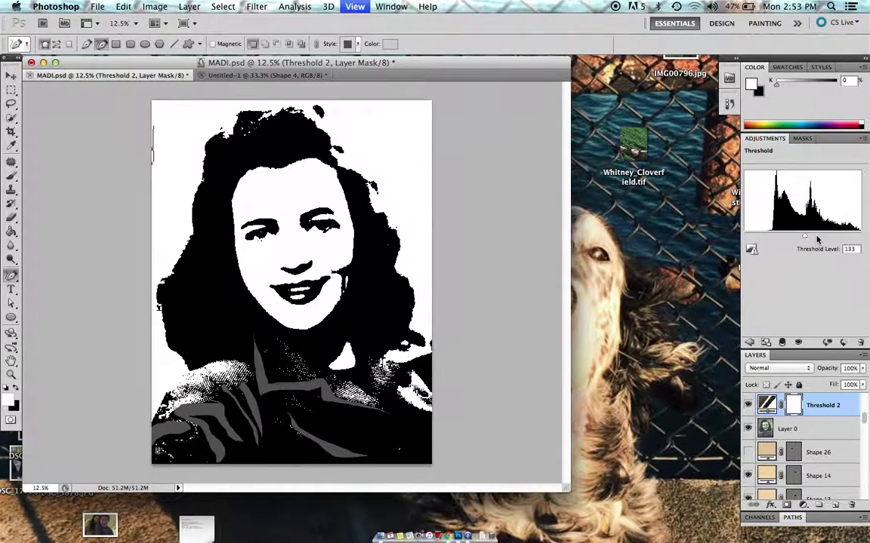
key(super+equal)
key(super+equal)
key(super+equal)
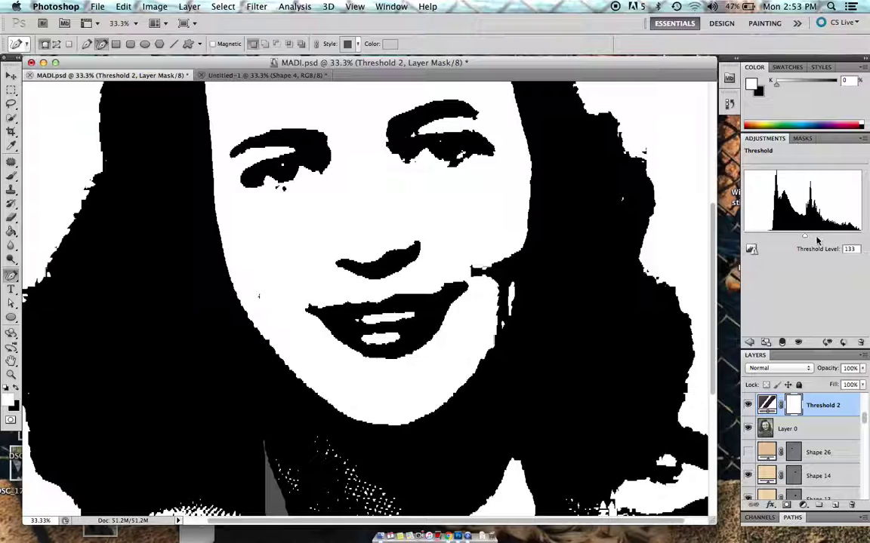
- Hide Threshold 2 to examine the shading around the eyes and nose in the photo, and show it again
click(748, 407)
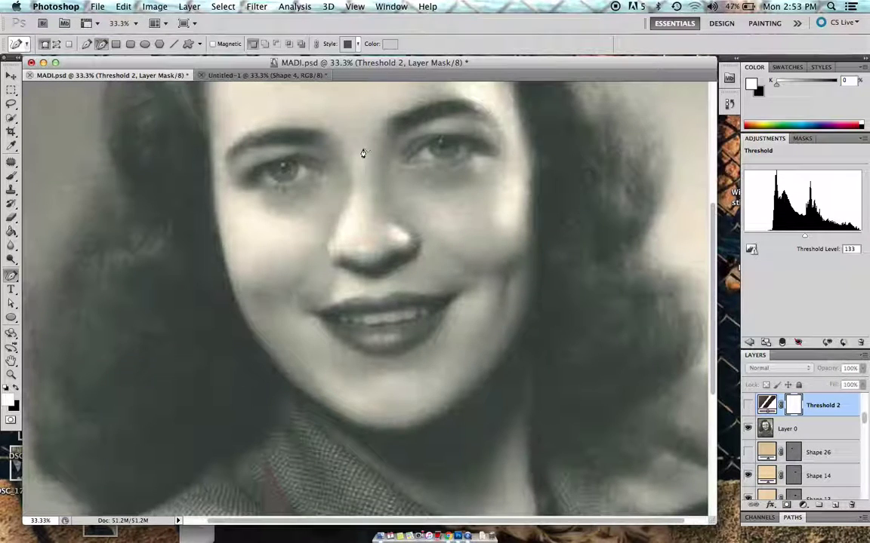
drag(363, 148, 367, 213)
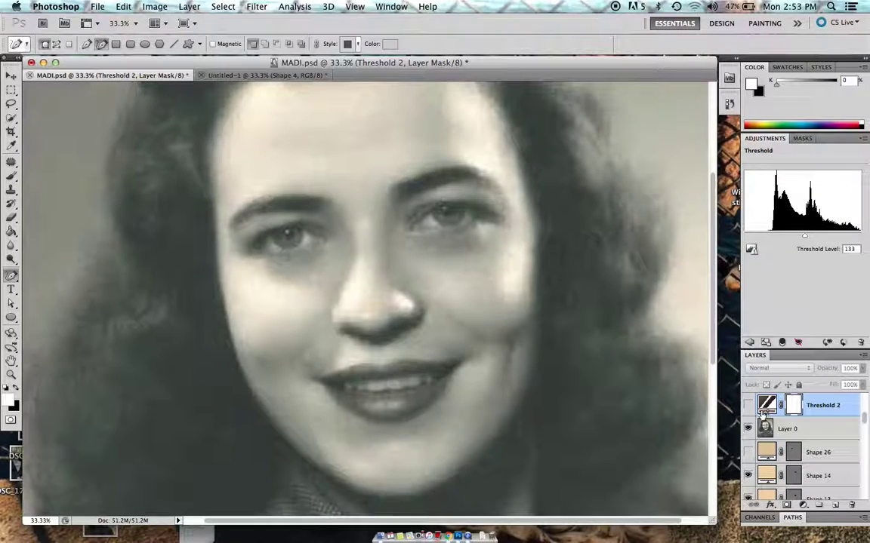
click(748, 406)
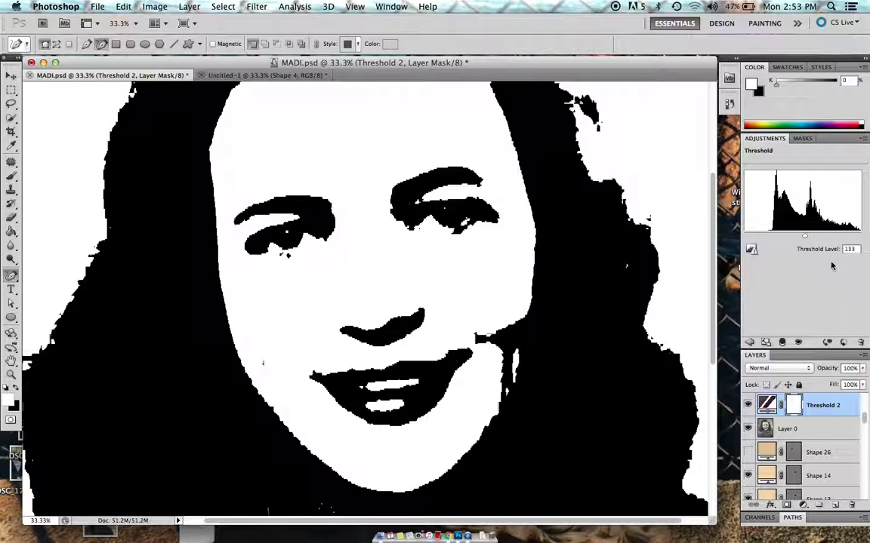
- Set the Threshold 2 level to 200 and trace the nose highlight as a light tan freeform shape
drag(806, 235, 835, 238)
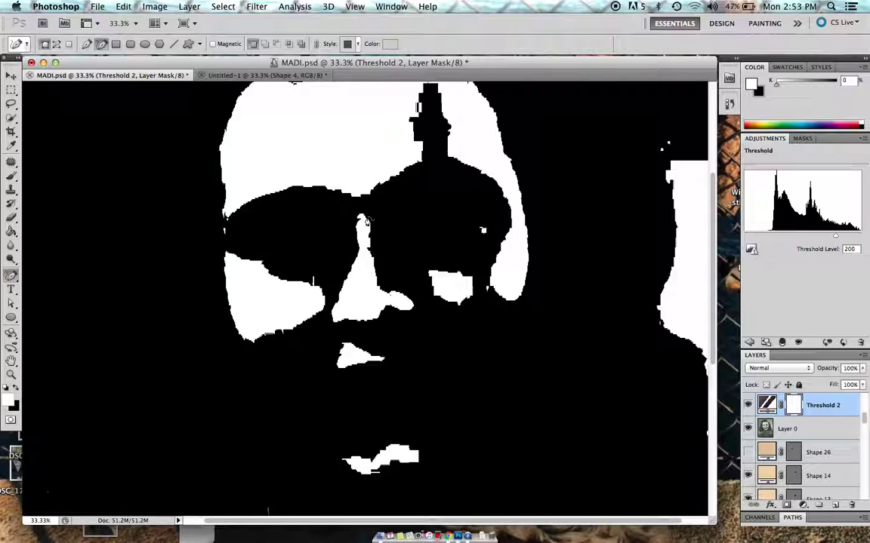
mouse_move(358, 257)
mouse_down()
mouse_move(337, 298)
mouse_move(339, 326)
mouse_move(418, 312)
mouse_move(378, 293)
mouse_move(360, 216)
mouse_up()
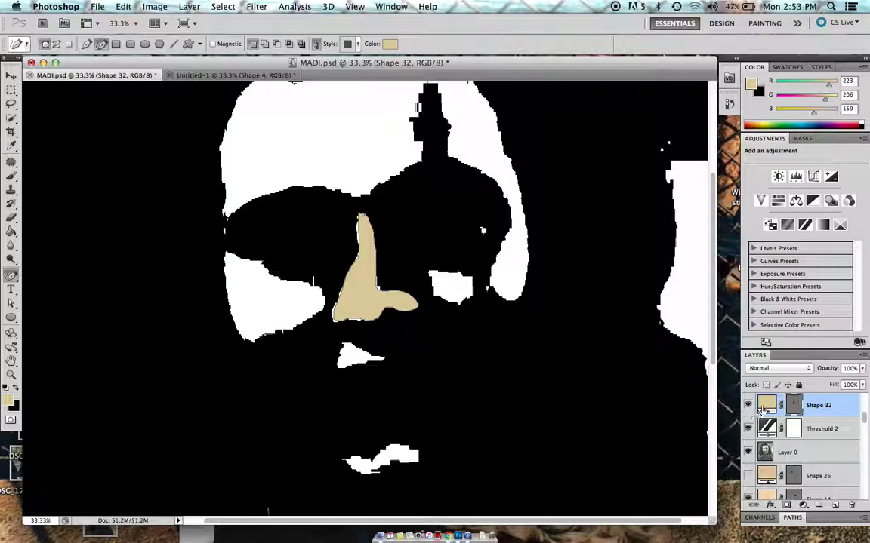
double_click(765, 406)
click(575, 154)
key(Return)
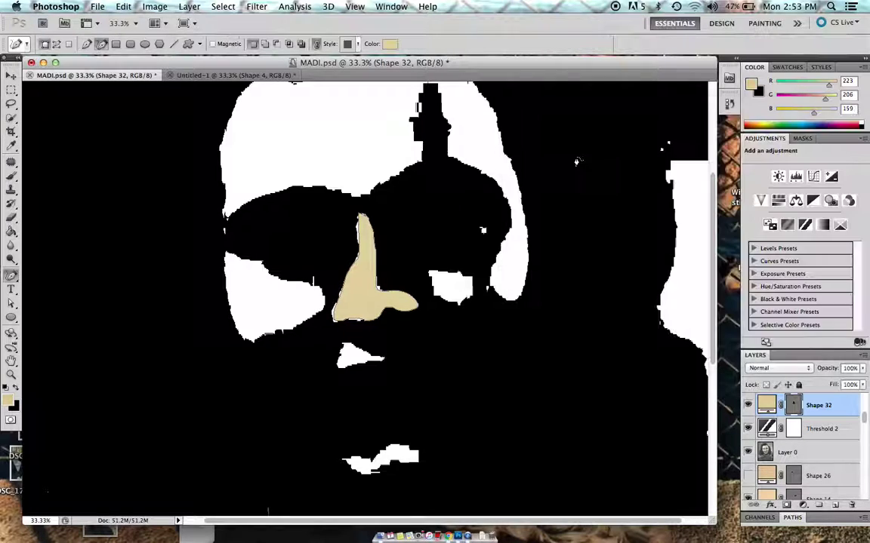
- Hide Shape 32, set the Threshold 2 level to 163, and trace the shadow along the nose's side and base as a freeform shape
click(747, 405)
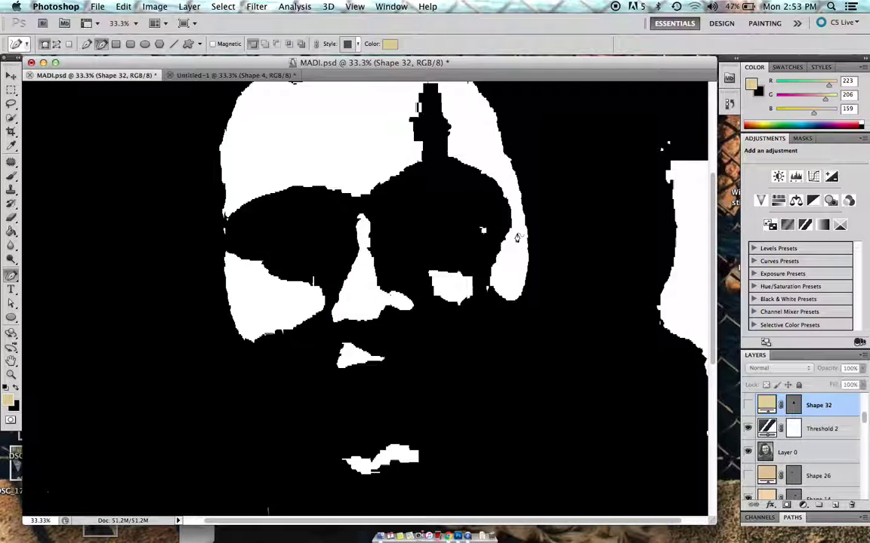
click(821, 429)
drag(822, 240, 818, 240)
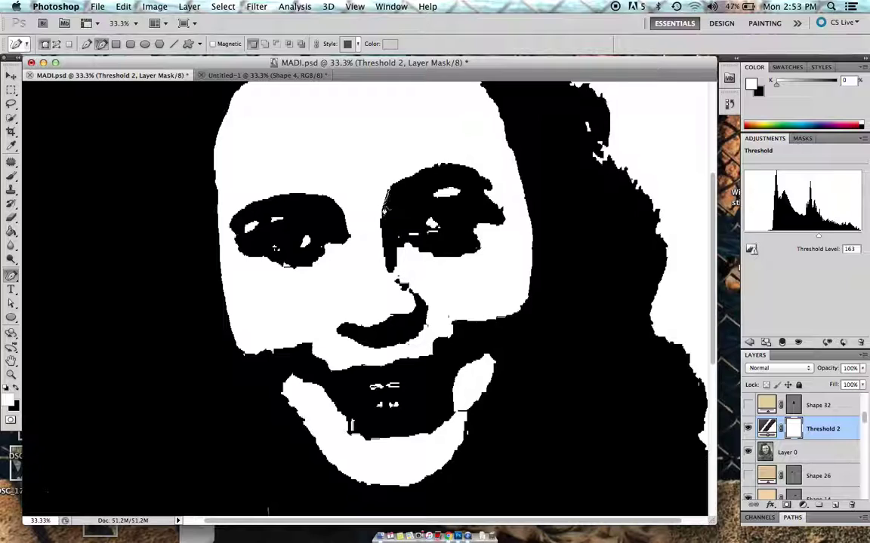
mouse_move(379, 234)
mouse_down()
mouse_move(388, 273)
mouse_move(420, 303)
mouse_move(409, 321)
mouse_up()
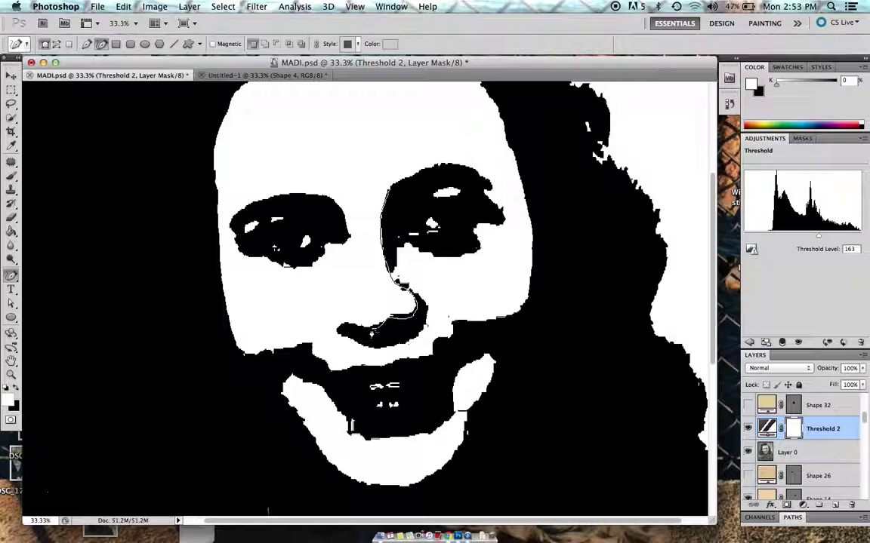
mouse_move(351, 323)
mouse_down()
mouse_move(341, 332)
mouse_move(370, 346)
mouse_move(400, 344)
mouse_move(423, 326)
mouse_move(391, 258)
mouse_move(392, 189)
mouse_up()
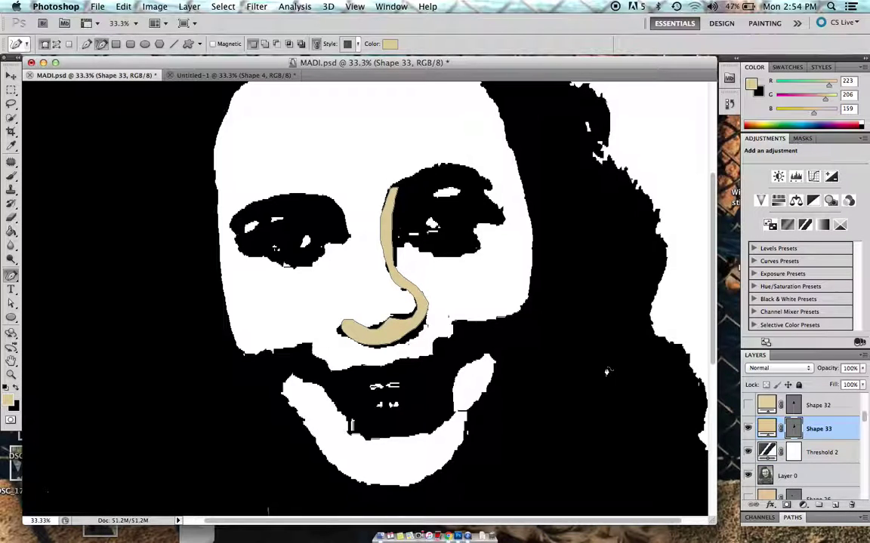
- Recolor the nose shadow shape to #d2c6a5, and show it with Shape 32 on the portrait by hiding Threshold 2 and Layer 0
double_click(767, 428)
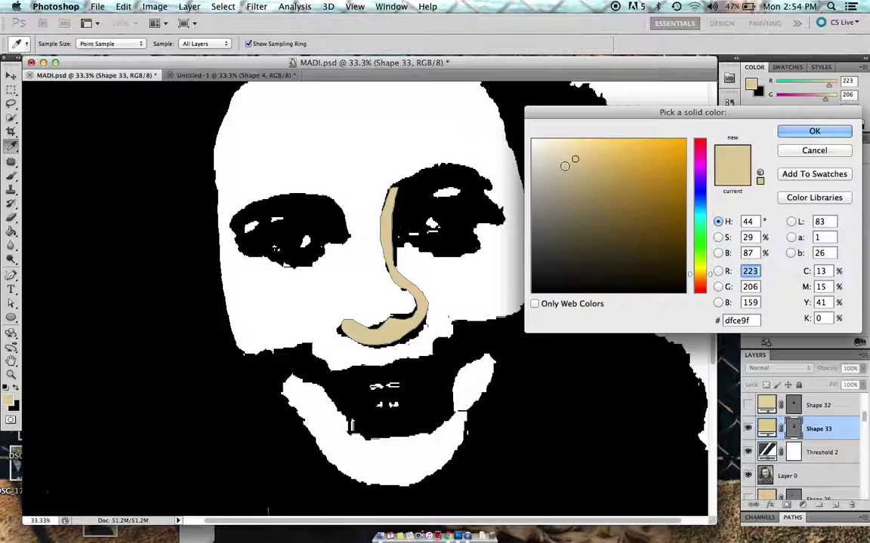
key(Return)
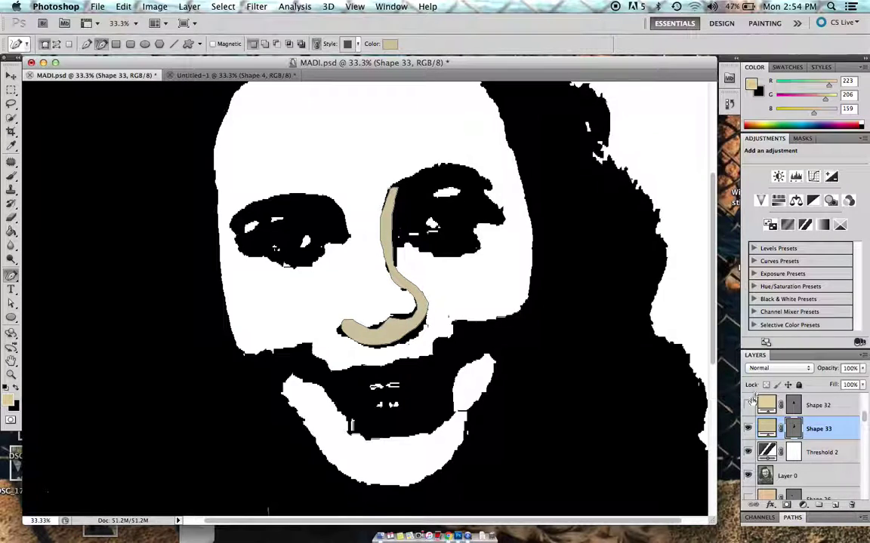
click(747, 405)
click(747, 475)
click(748, 452)
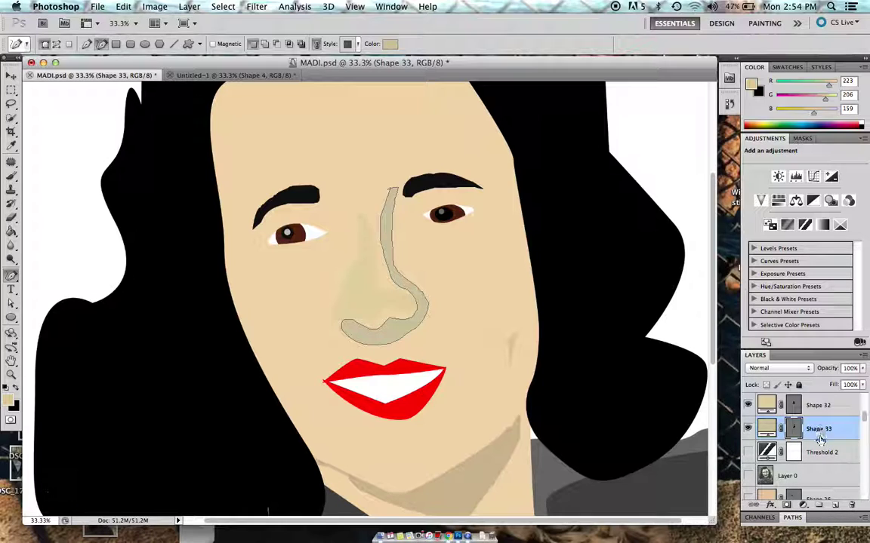
click(792, 451)
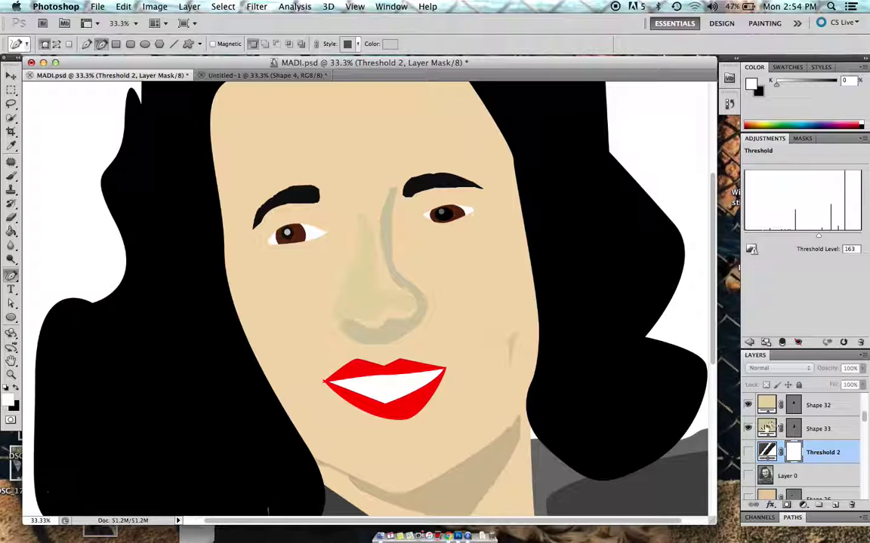
- Reshape the Shape 32 nose highlight by moving its anchor points outward to meet the nose shadow along the side and base
click(11, 304)
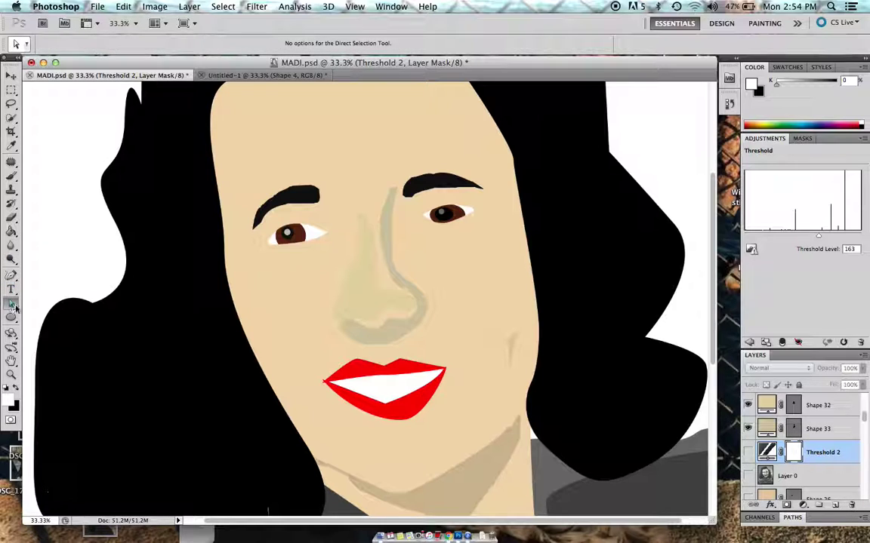
click(363, 307)
click(373, 325)
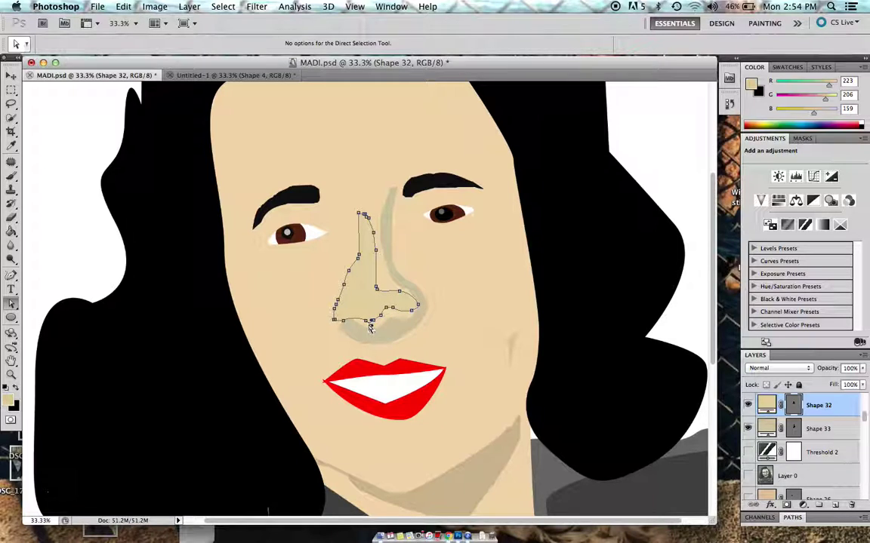
drag(366, 325, 365, 330)
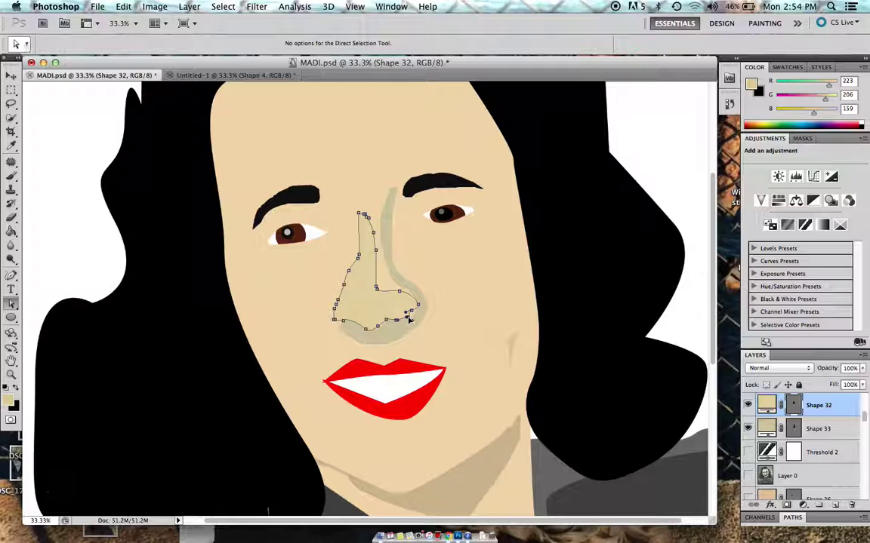
drag(398, 291, 383, 270)
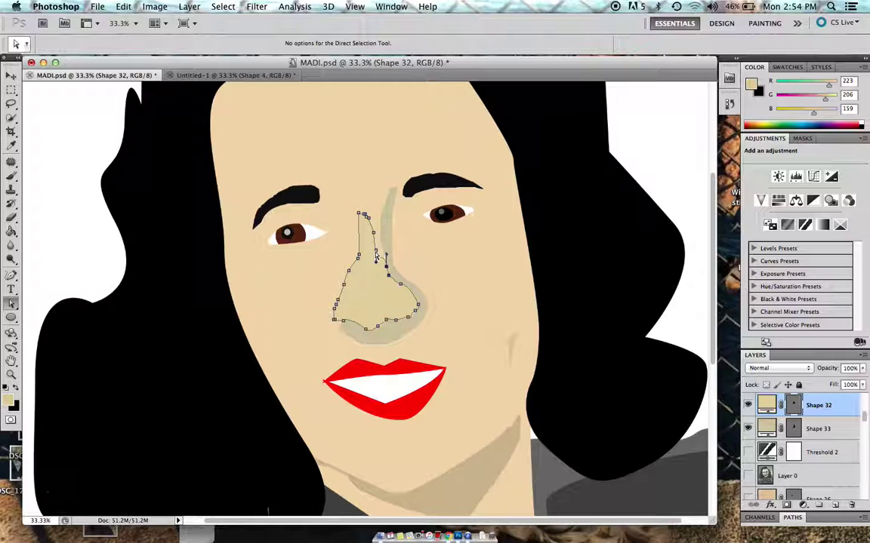
drag(374, 235, 365, 210)
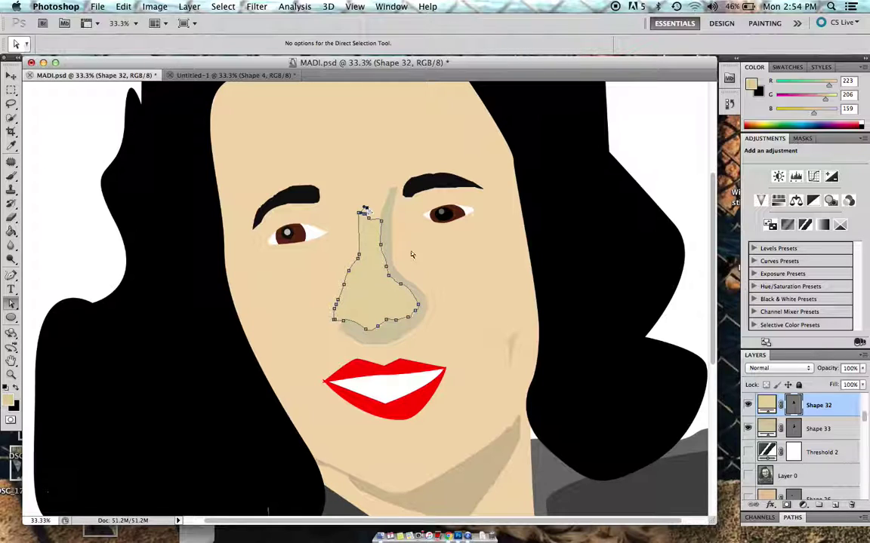
- Recolor the Shape 32 nose highlight to a light skin tone with R 244, G 219, B 176
double_click(767, 408)
click(444, 275)
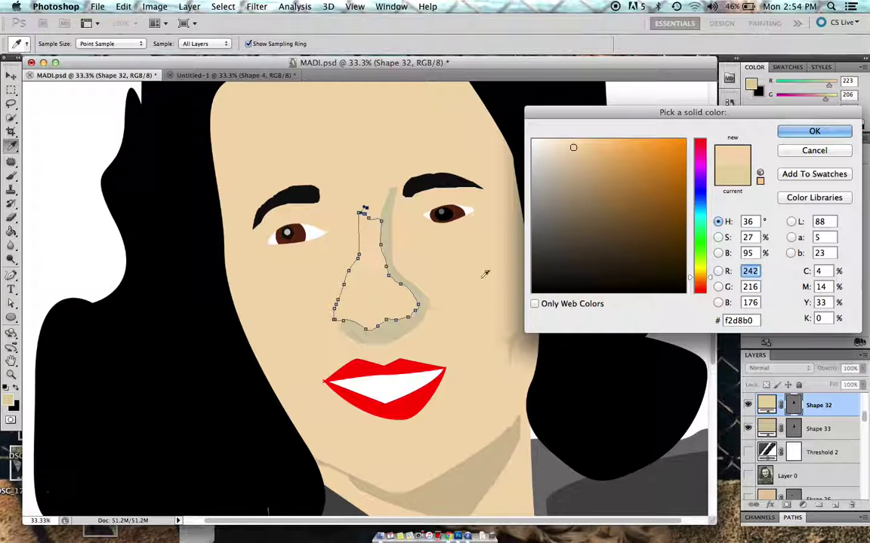
drag(573, 147, 575, 160)
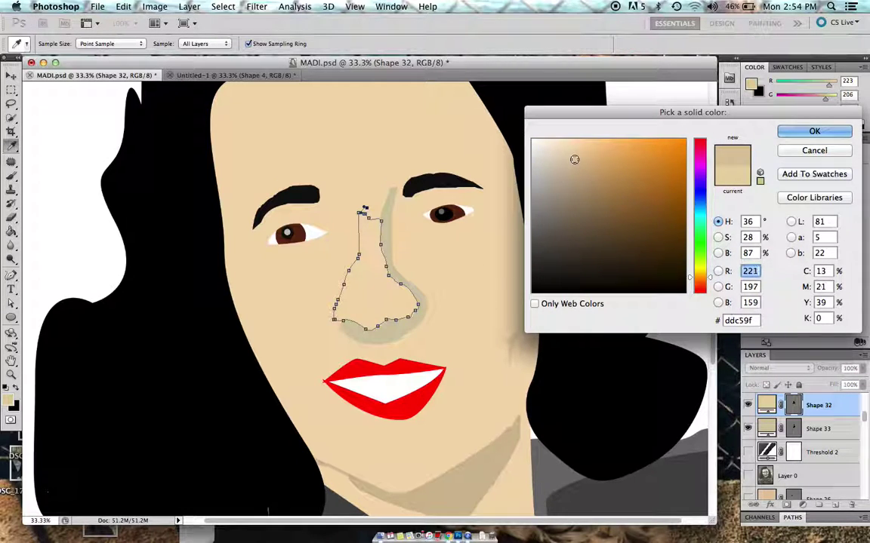
click(484, 268)
text(244)
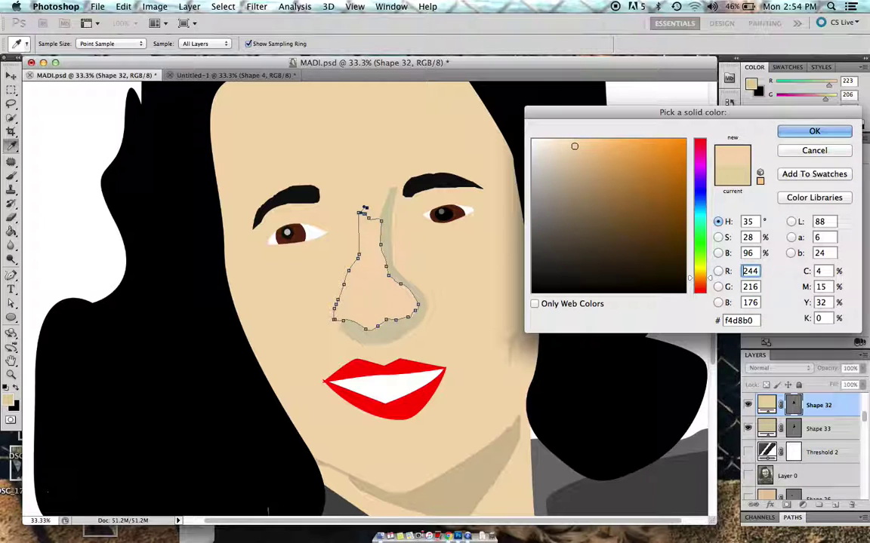
click(750, 287)
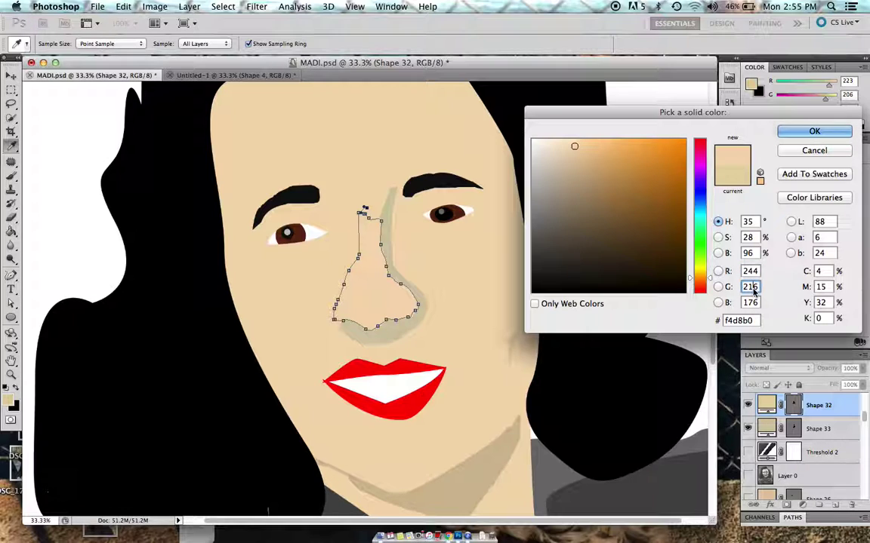
key(Up)
key(Up)
key(Up)
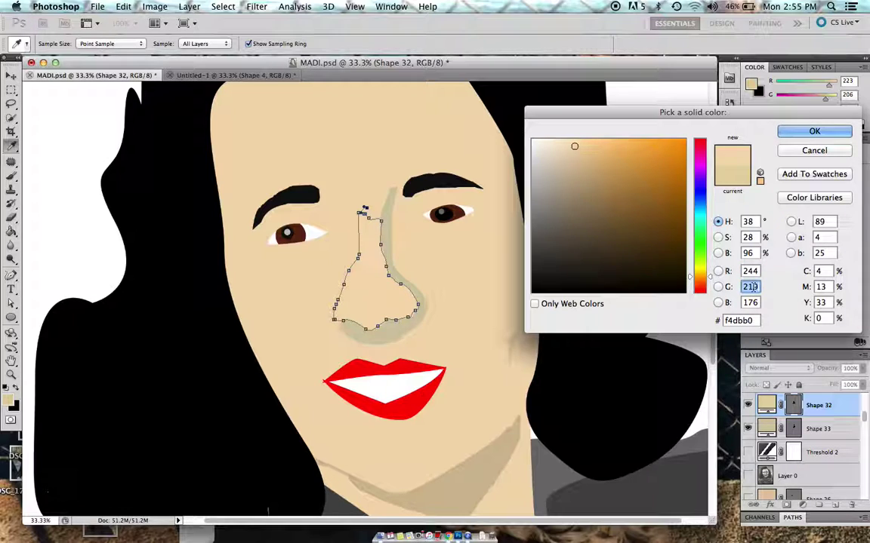
key(Return)
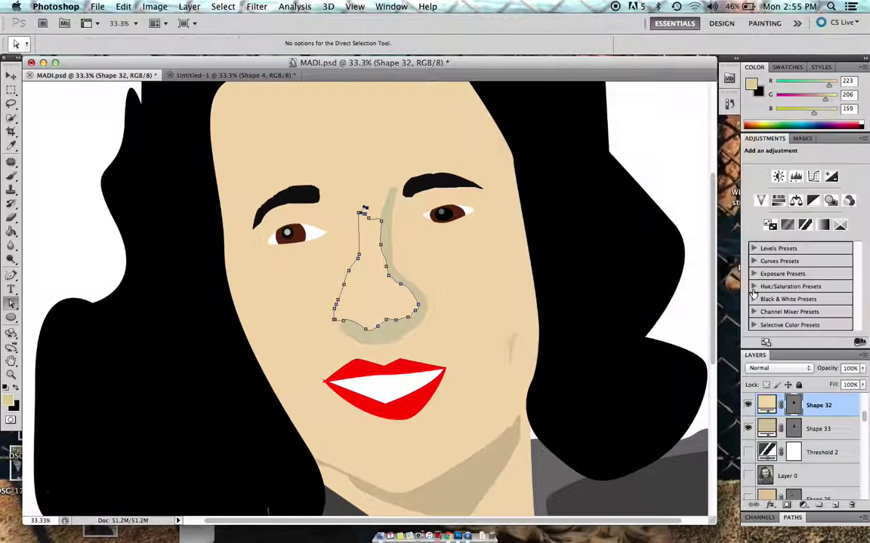
- Recolor the Shape 33 nose shadow to a warmer tan and fine-tune the Shape 32 highlight to a light skin tone
double_click(767, 428)
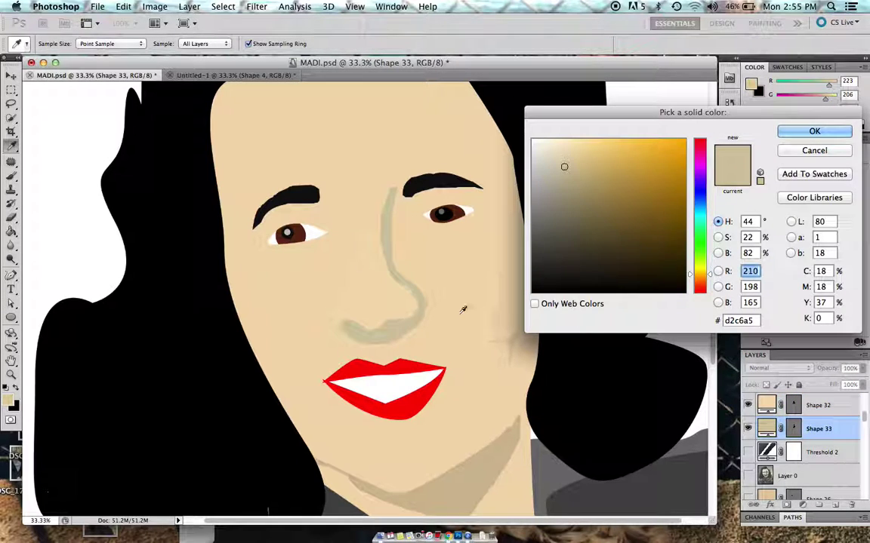
key(Return)
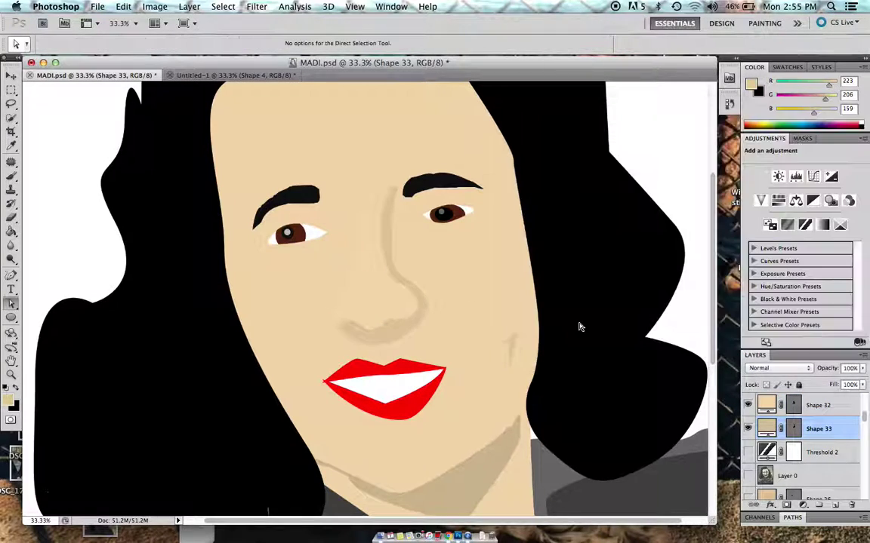
double_click(767, 405)
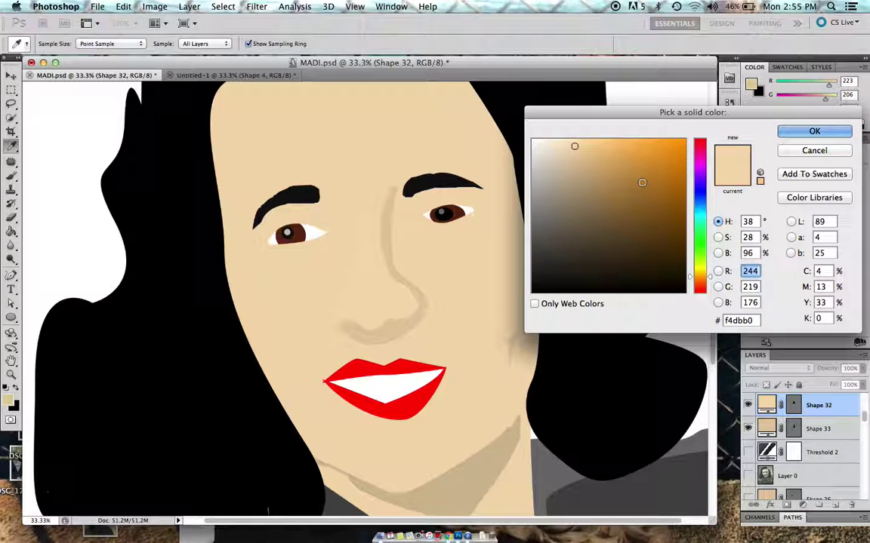
click(569, 147)
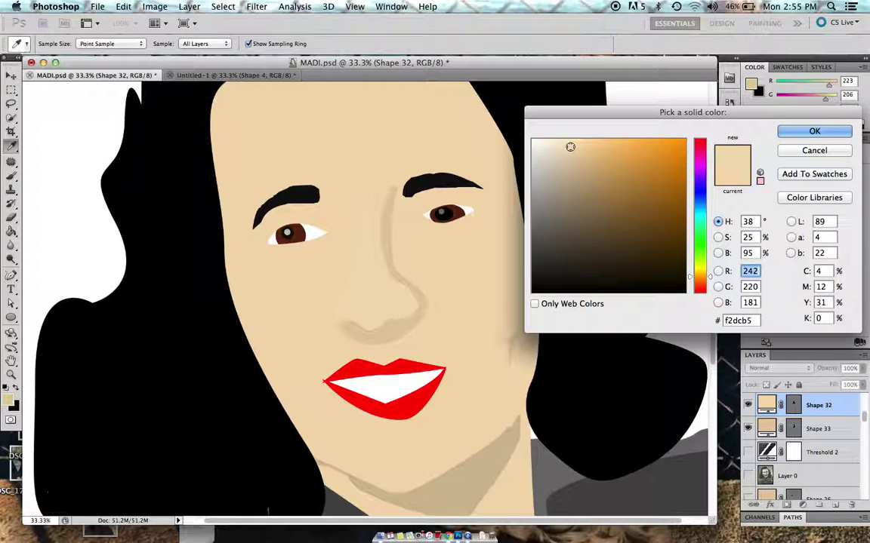
click(576, 150)
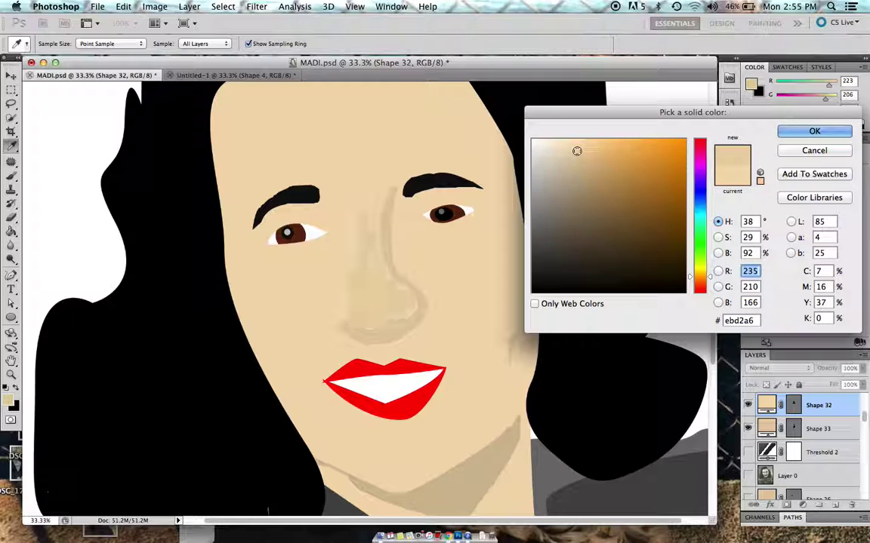
click(575, 143)
click(574, 144)
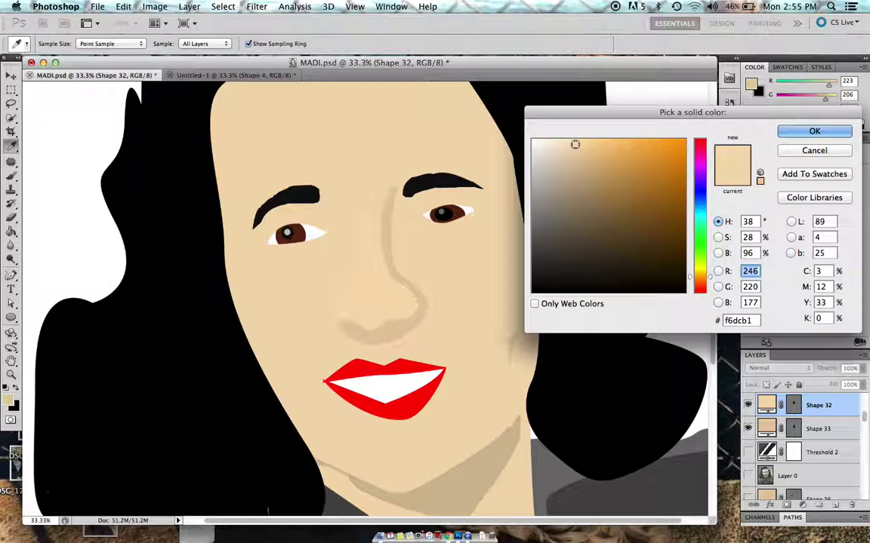
click(574, 149)
click(572, 145)
key(Return)
- Compare the portrait with and without the Shape 32 nose highlight, and leave both Shape 32 and Shape 33 hidden
key(a)
key(super+minus)
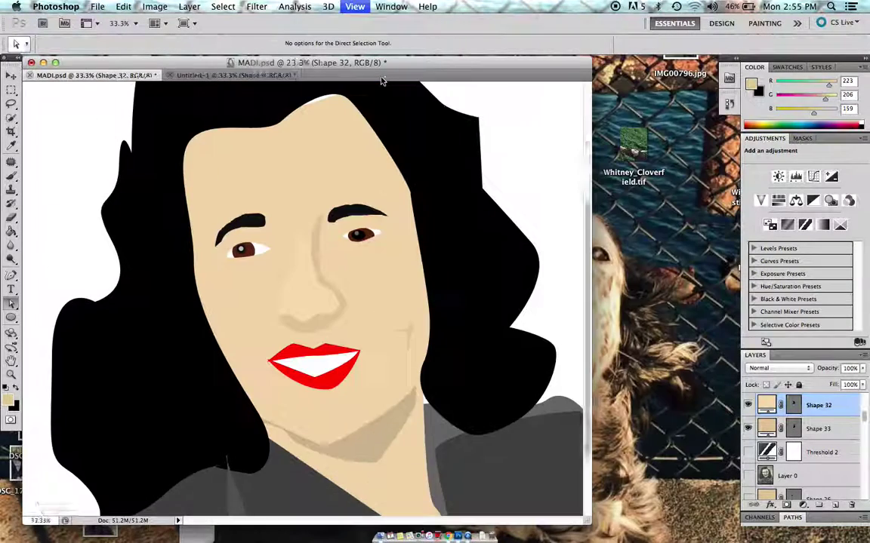
click(748, 407)
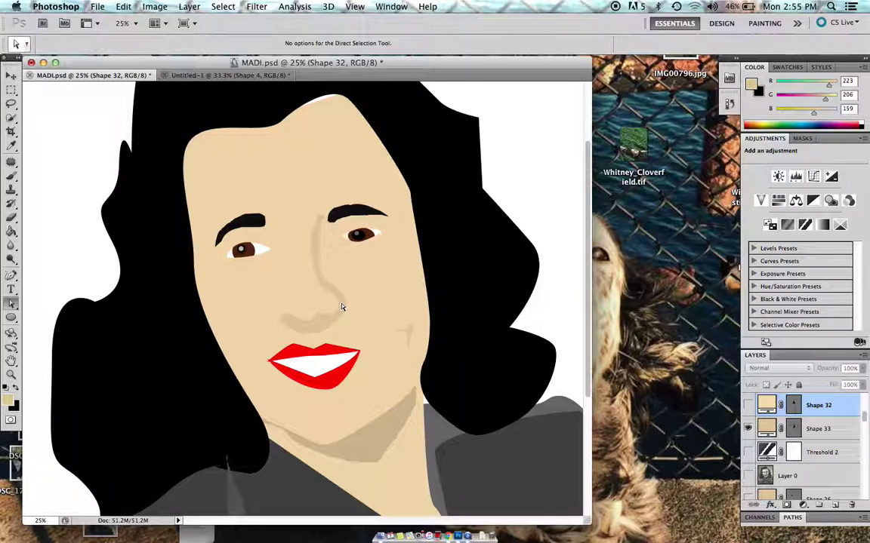
key(super+minus)
key(super+minus)
key(super+plus)
key(super+plus)
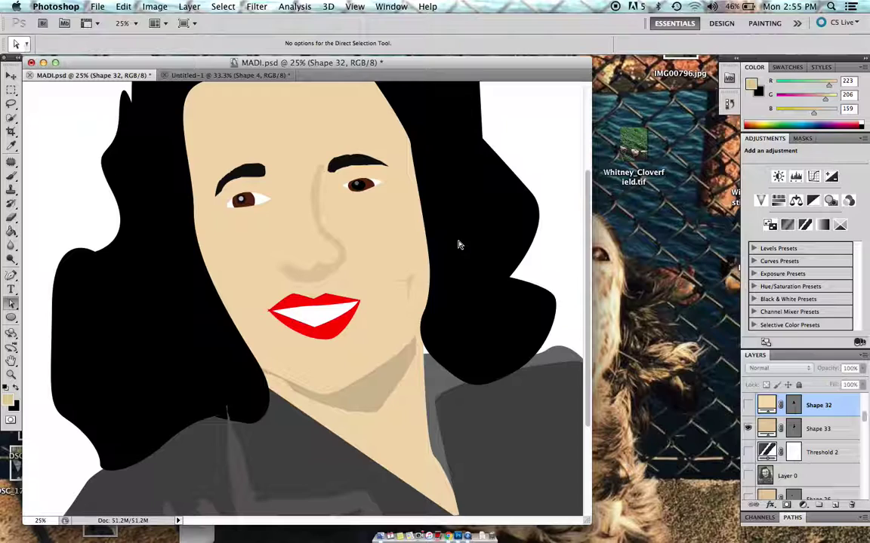
click(747, 406)
click(748, 405)
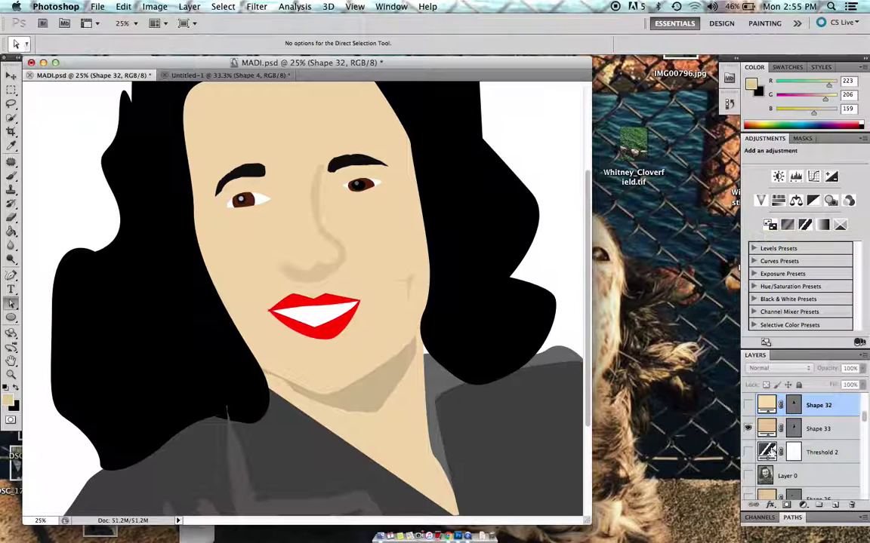
click(748, 428)
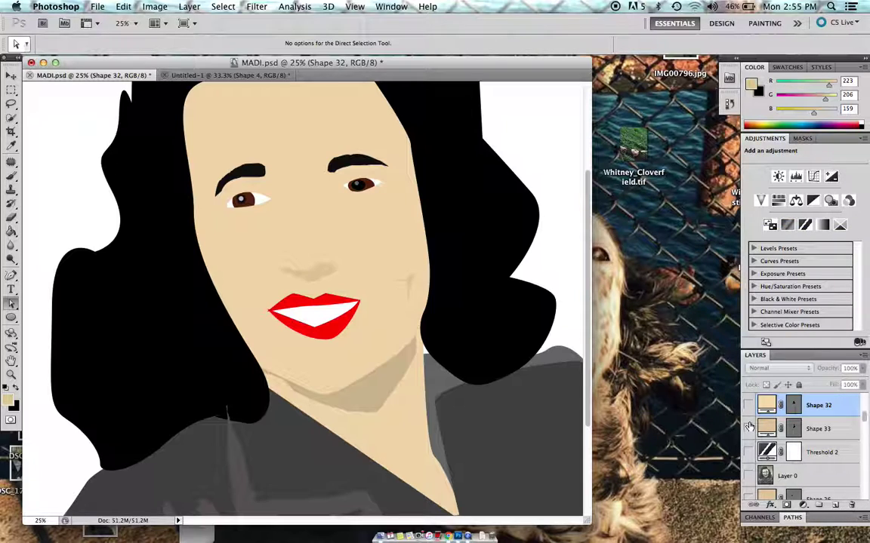
- Examine the mouth and the base of the nose up close, and view the whole portrait at 12.5%
scroll(801, 438, down, 5)
key(super+equal)
key(super+equal)
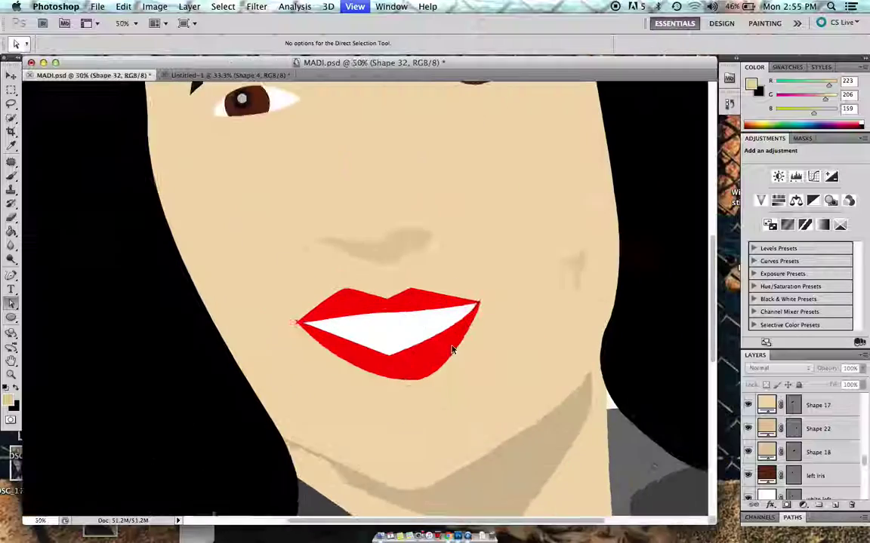
key(super+equal)
key(super+minus)
key(super+minus)
key(super+minus)
key(super+minus)
key(super+minus)
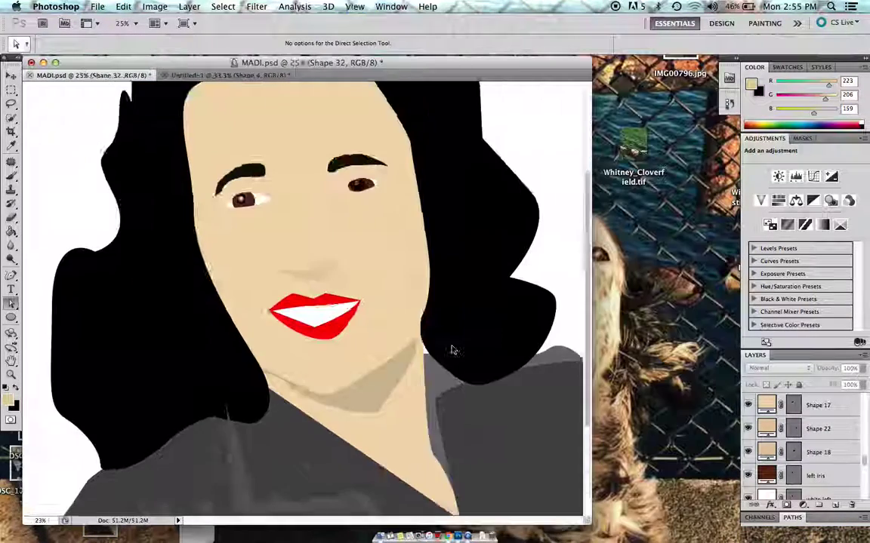
drag(308, 451, 638, 540)
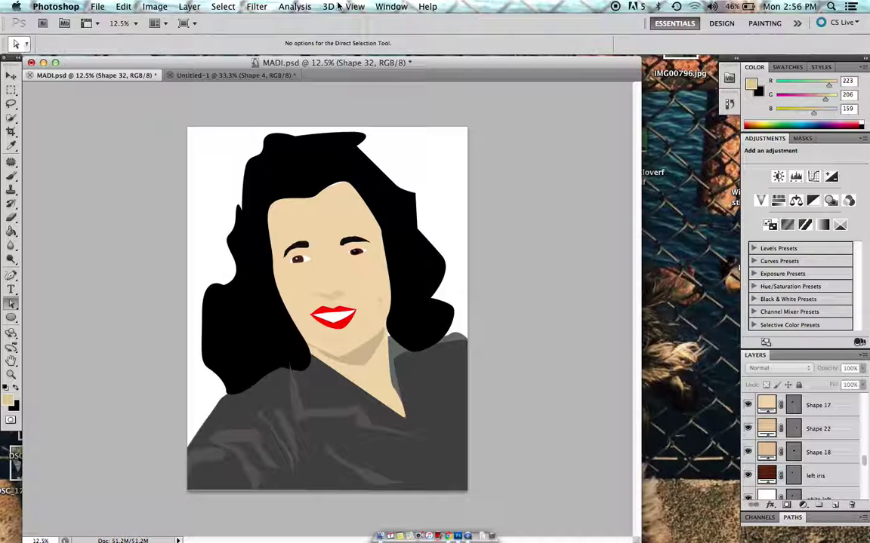
- Save the portrait to the Desktop as MADI.psd in Photoshop format with layers and maximized compatibility, replacing the existing file
click(97, 6)
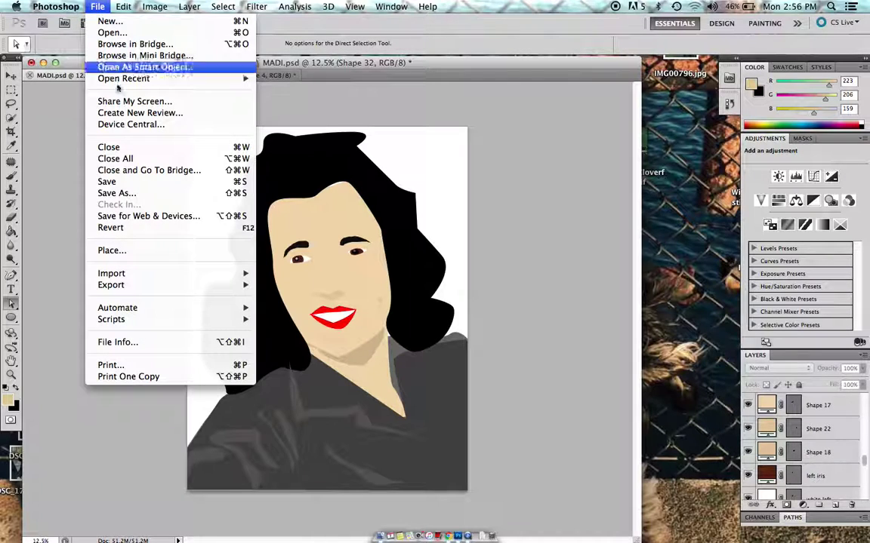
click(148, 194)
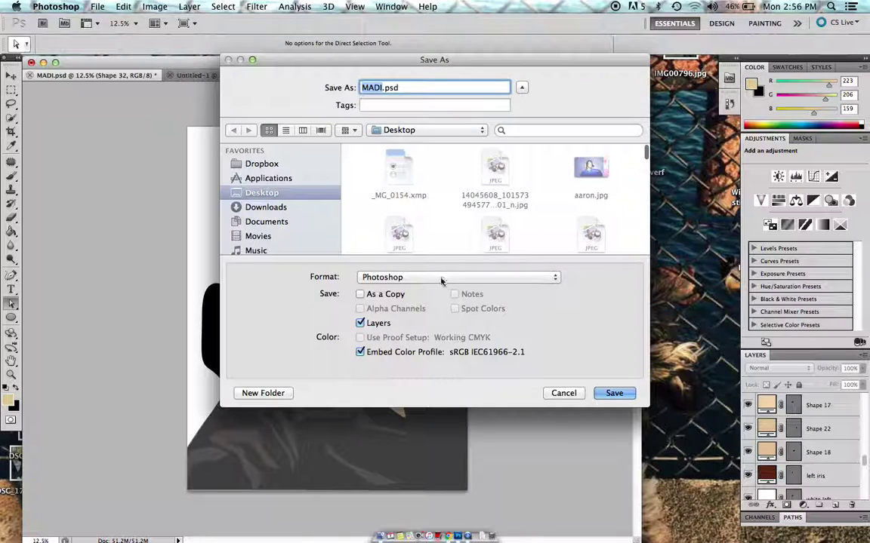
click(442, 279)
click(442, 280)
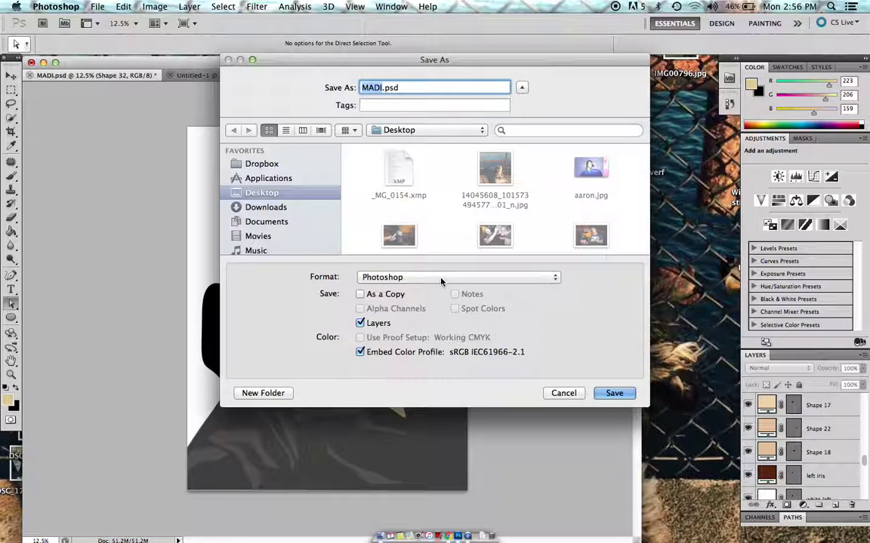
key(Return)
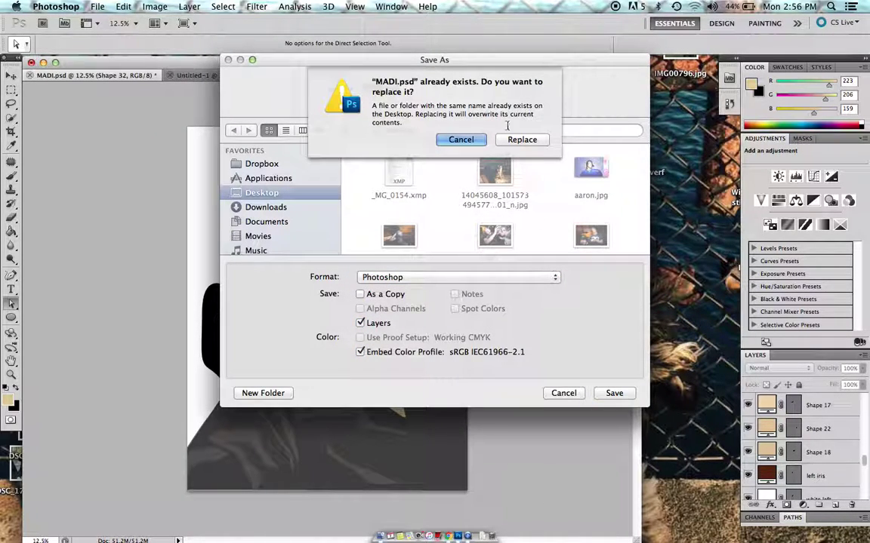
click(506, 139)
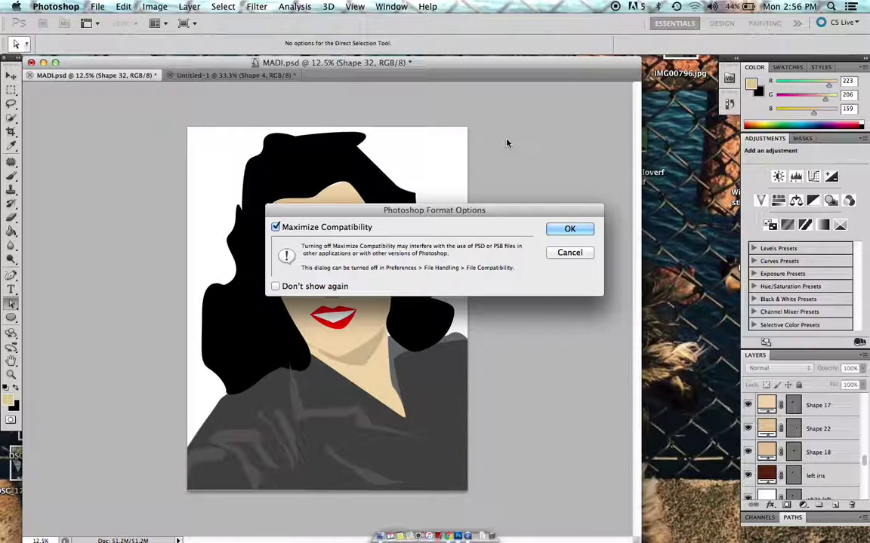
key(Return)
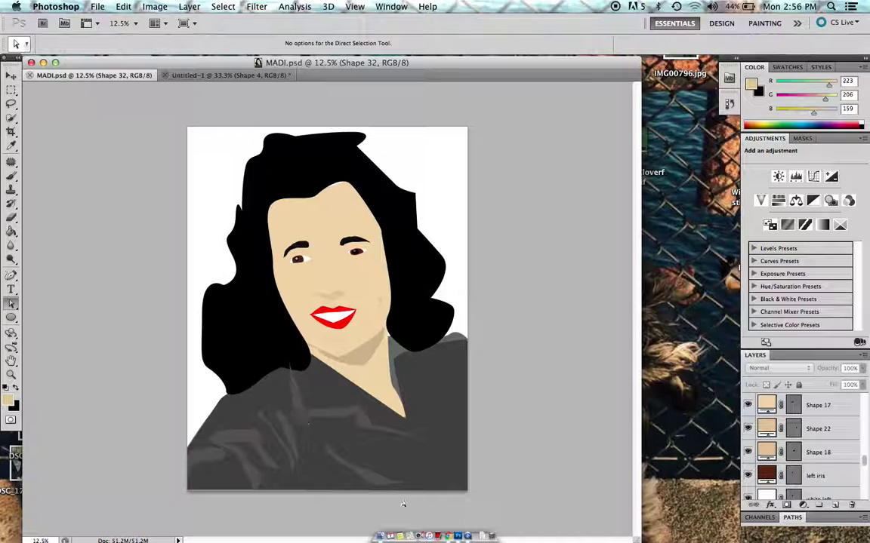
click(449, 536)
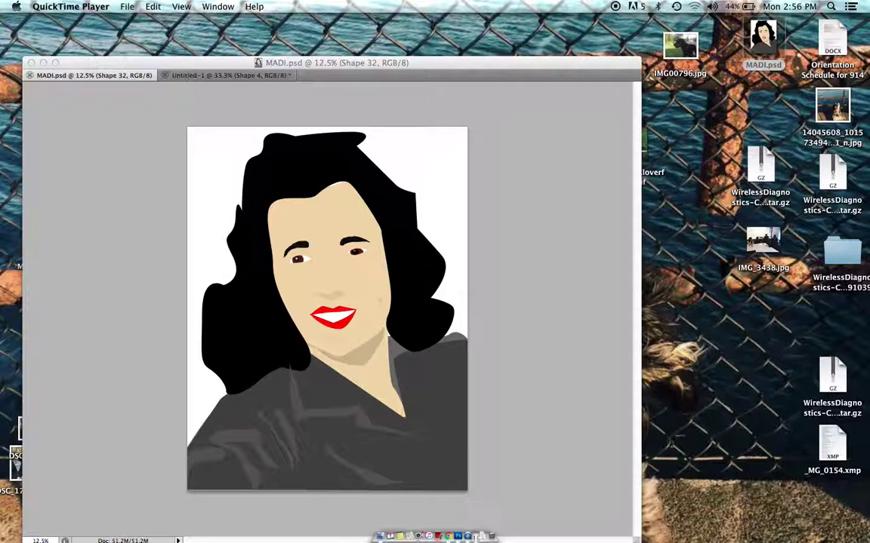